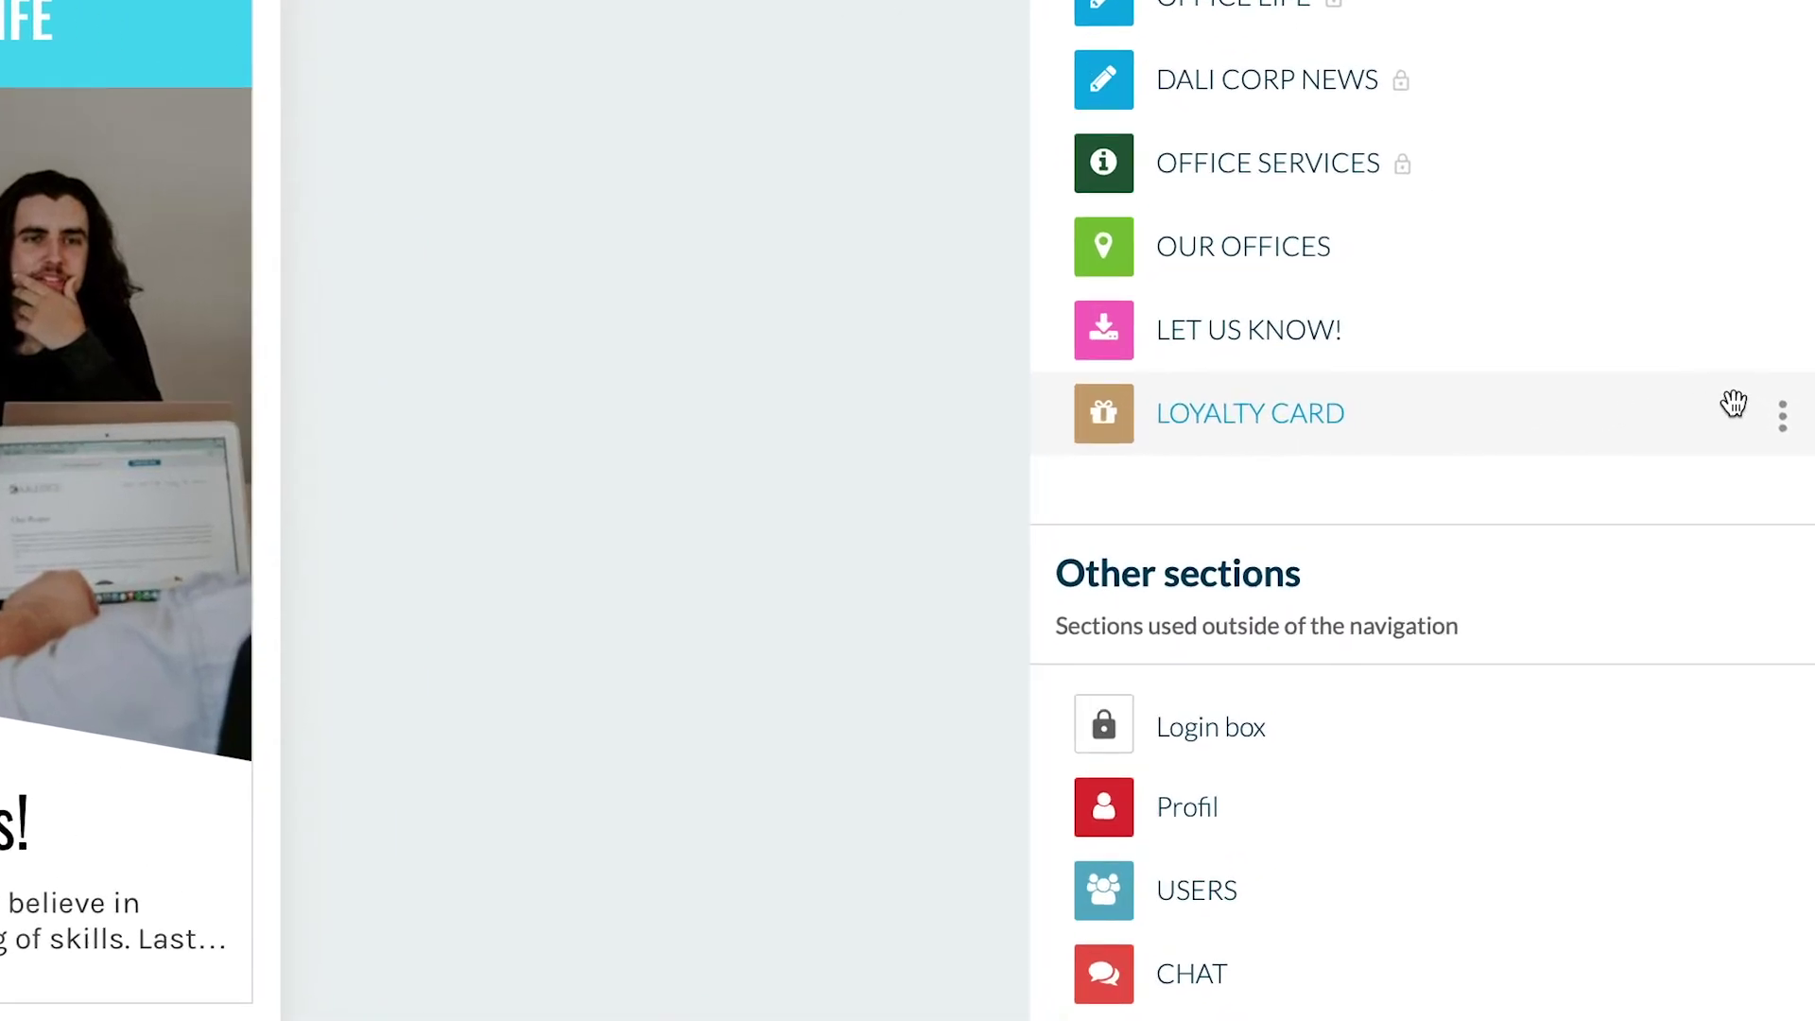
Give the loyalty card round numbered points and adjust the active points' background colour.
click(1782, 417)
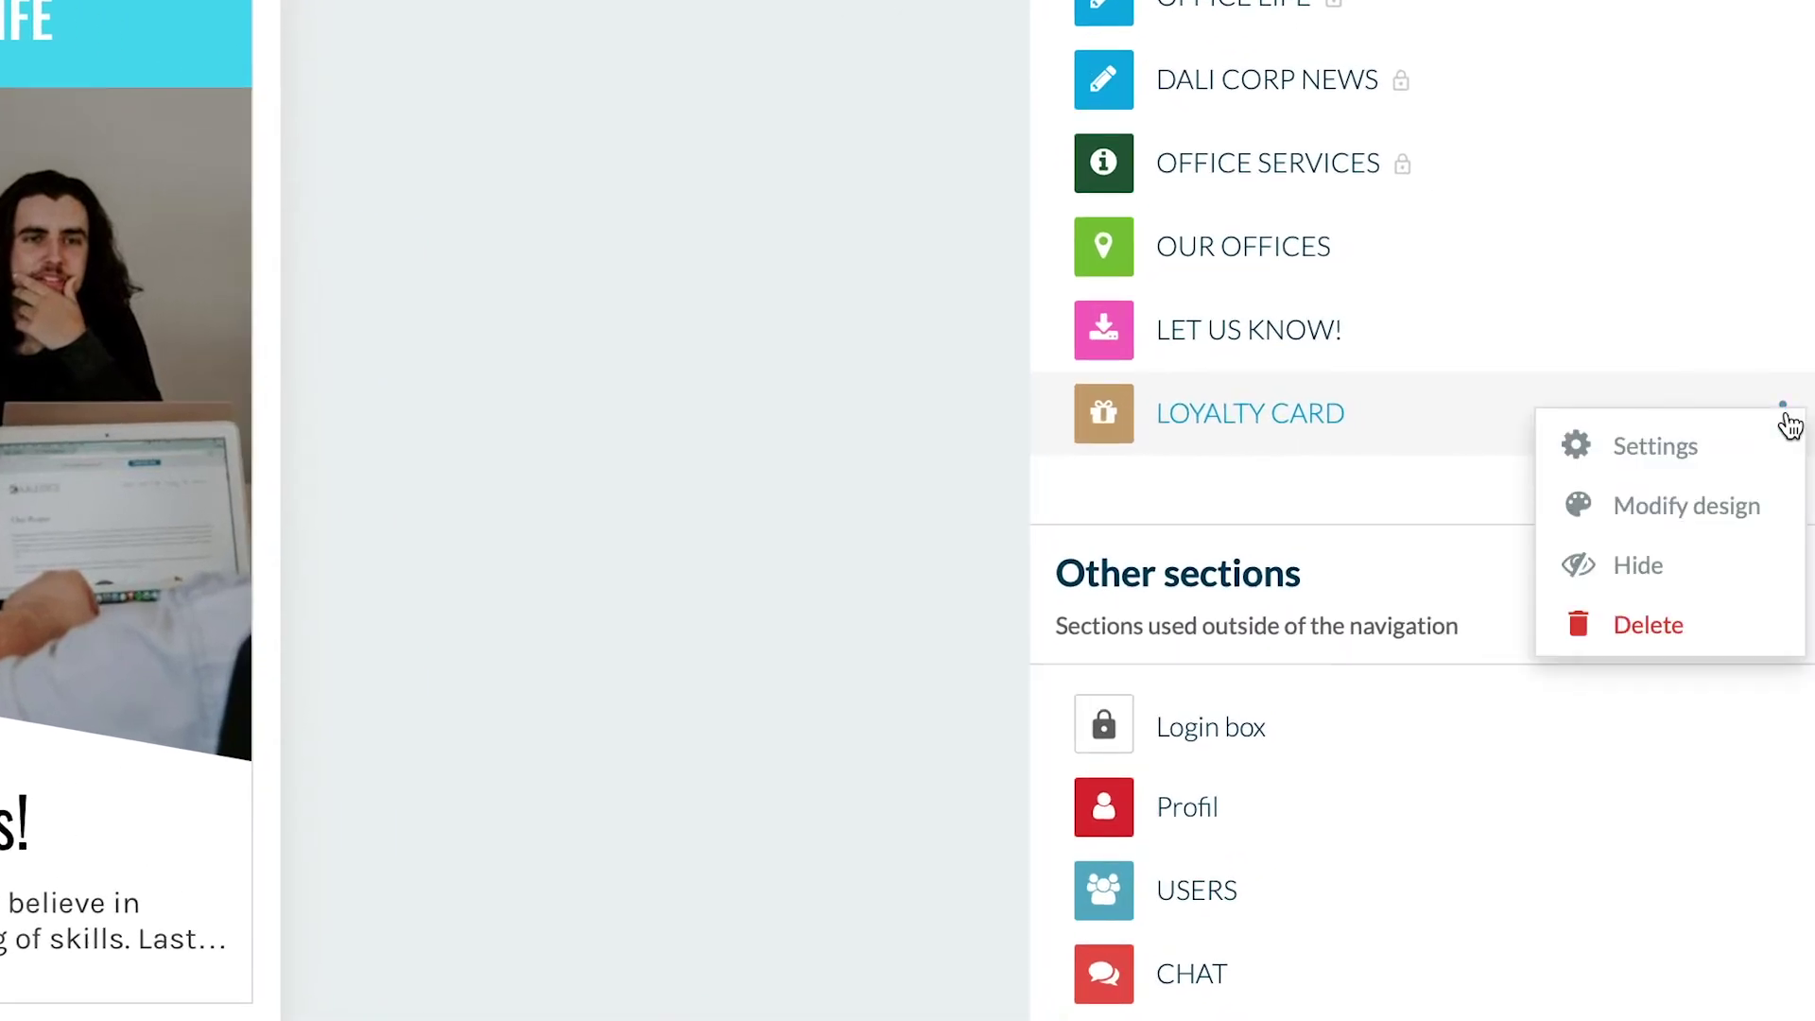
click(1750, 506)
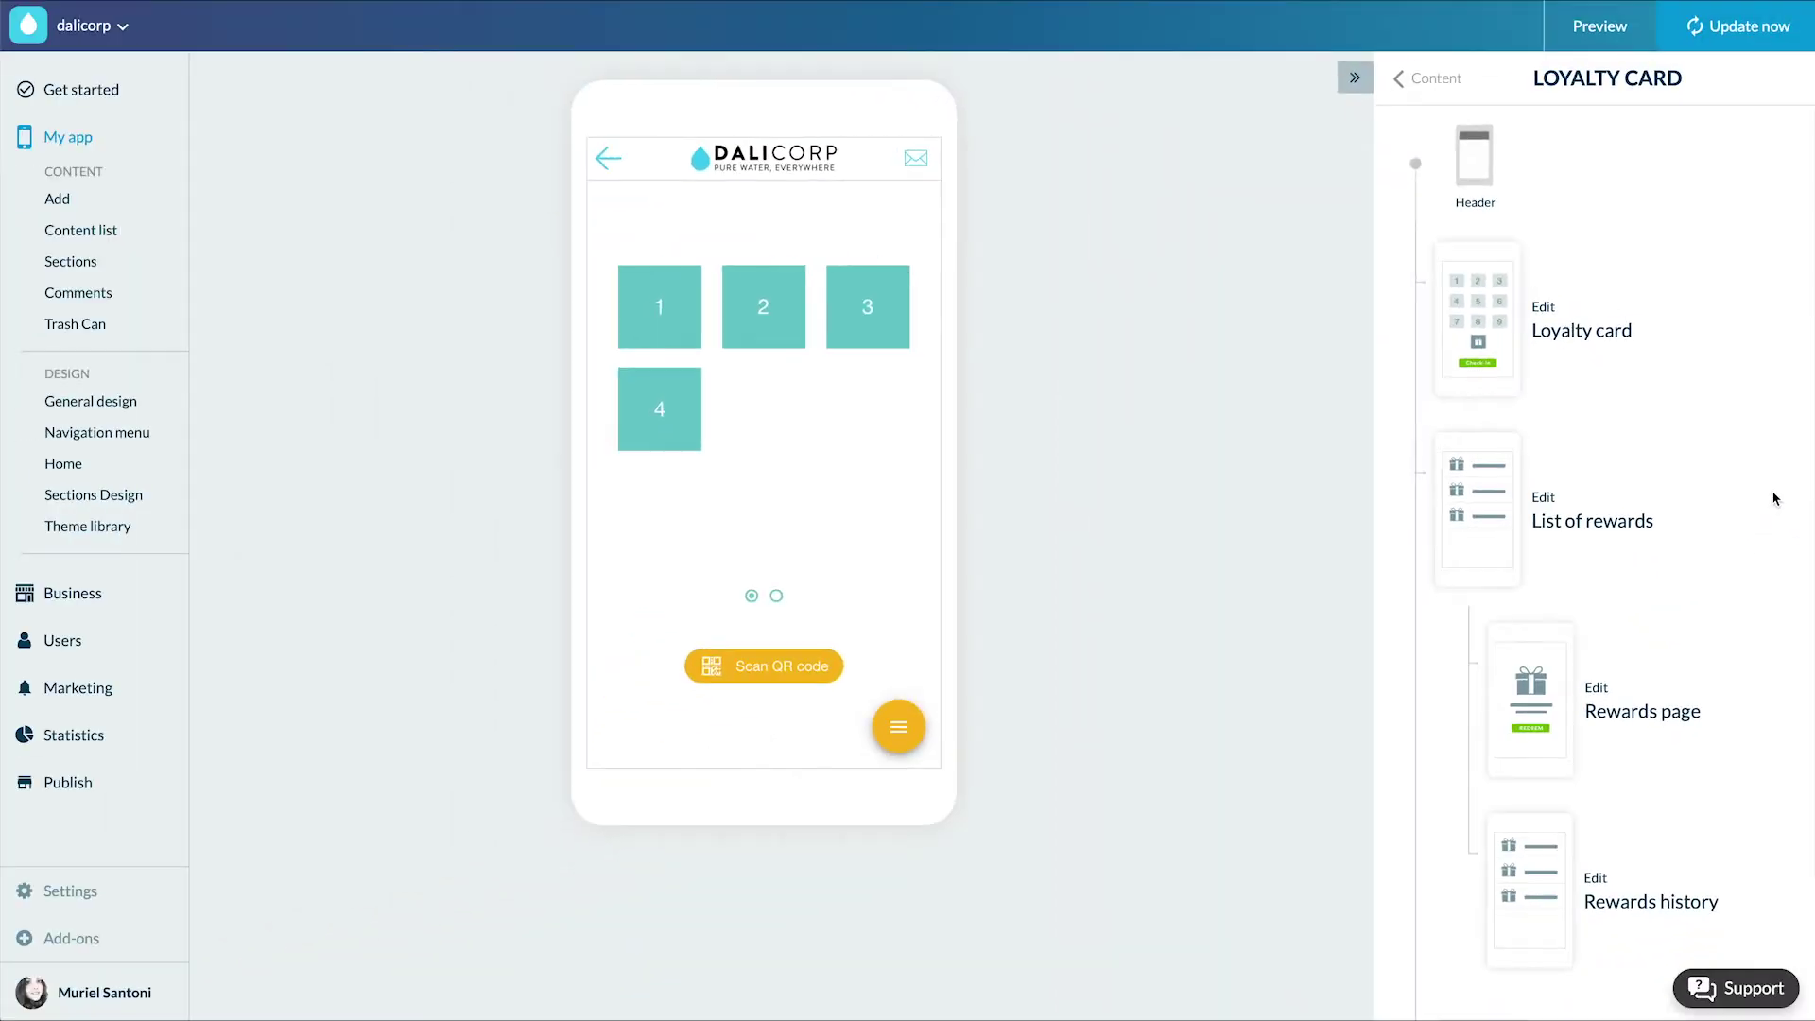
click(1576, 331)
click(1588, 274)
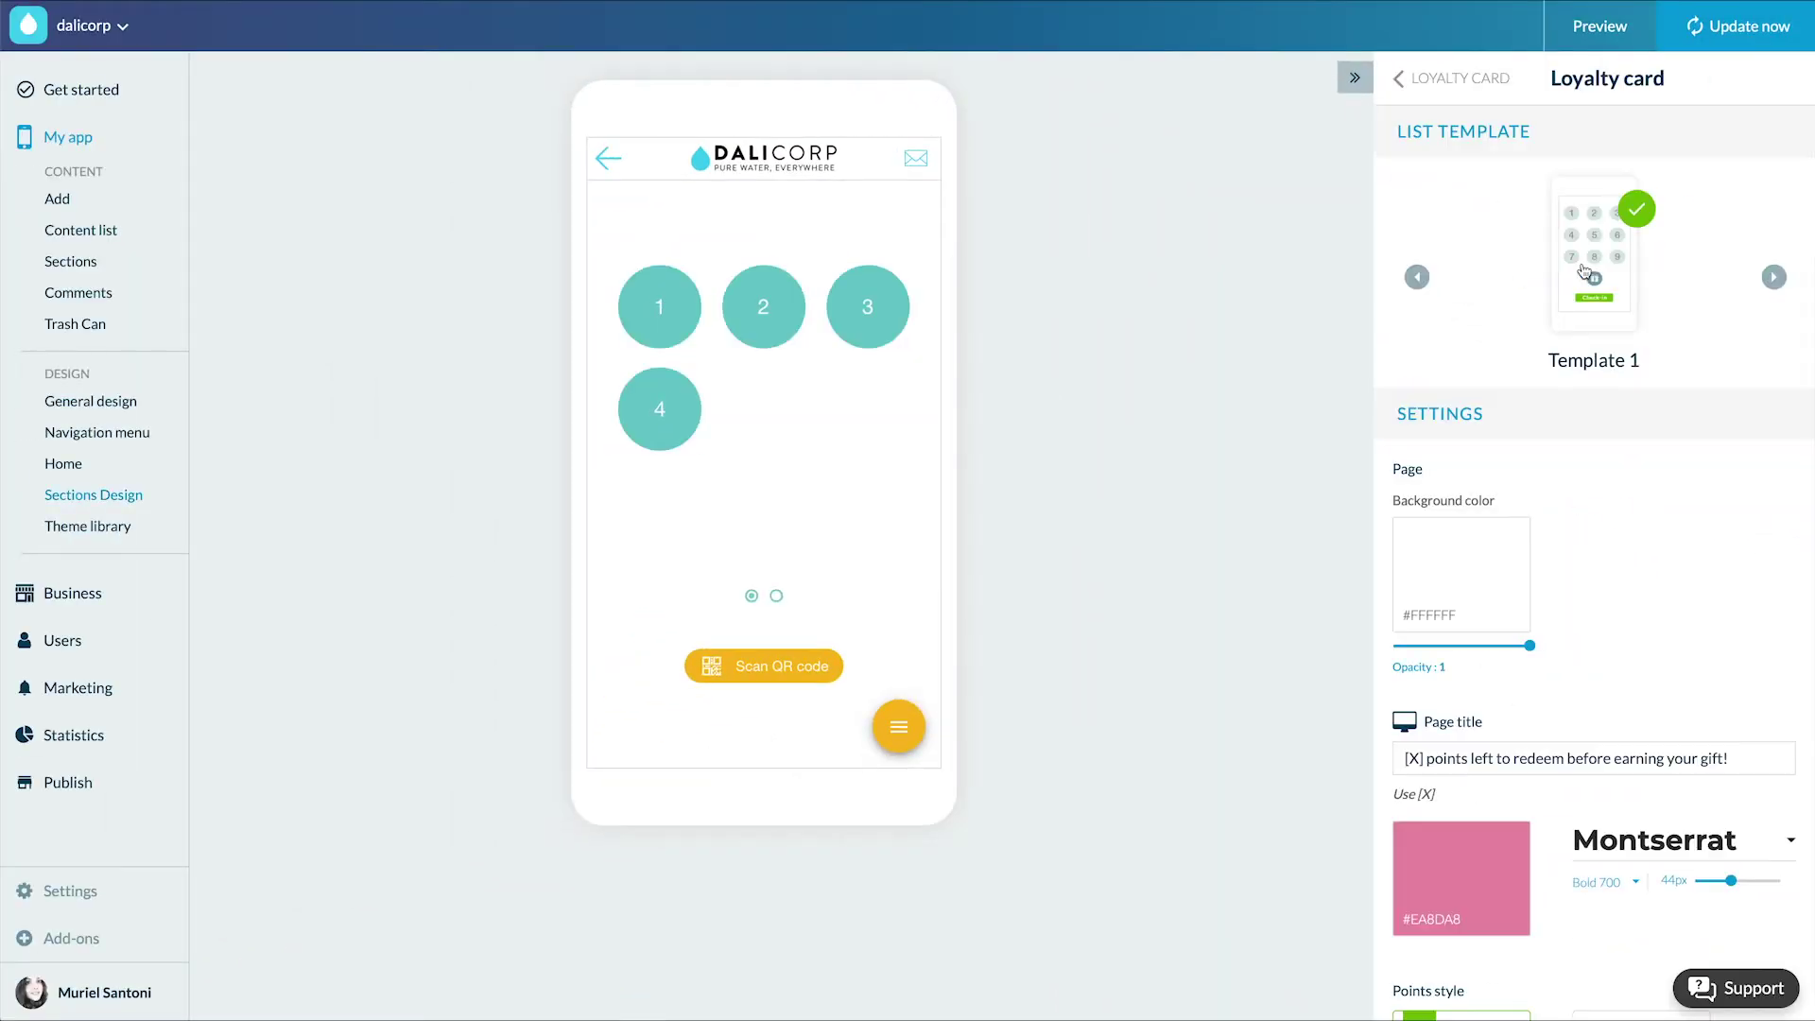
scroll(1664, 455, down, 8)
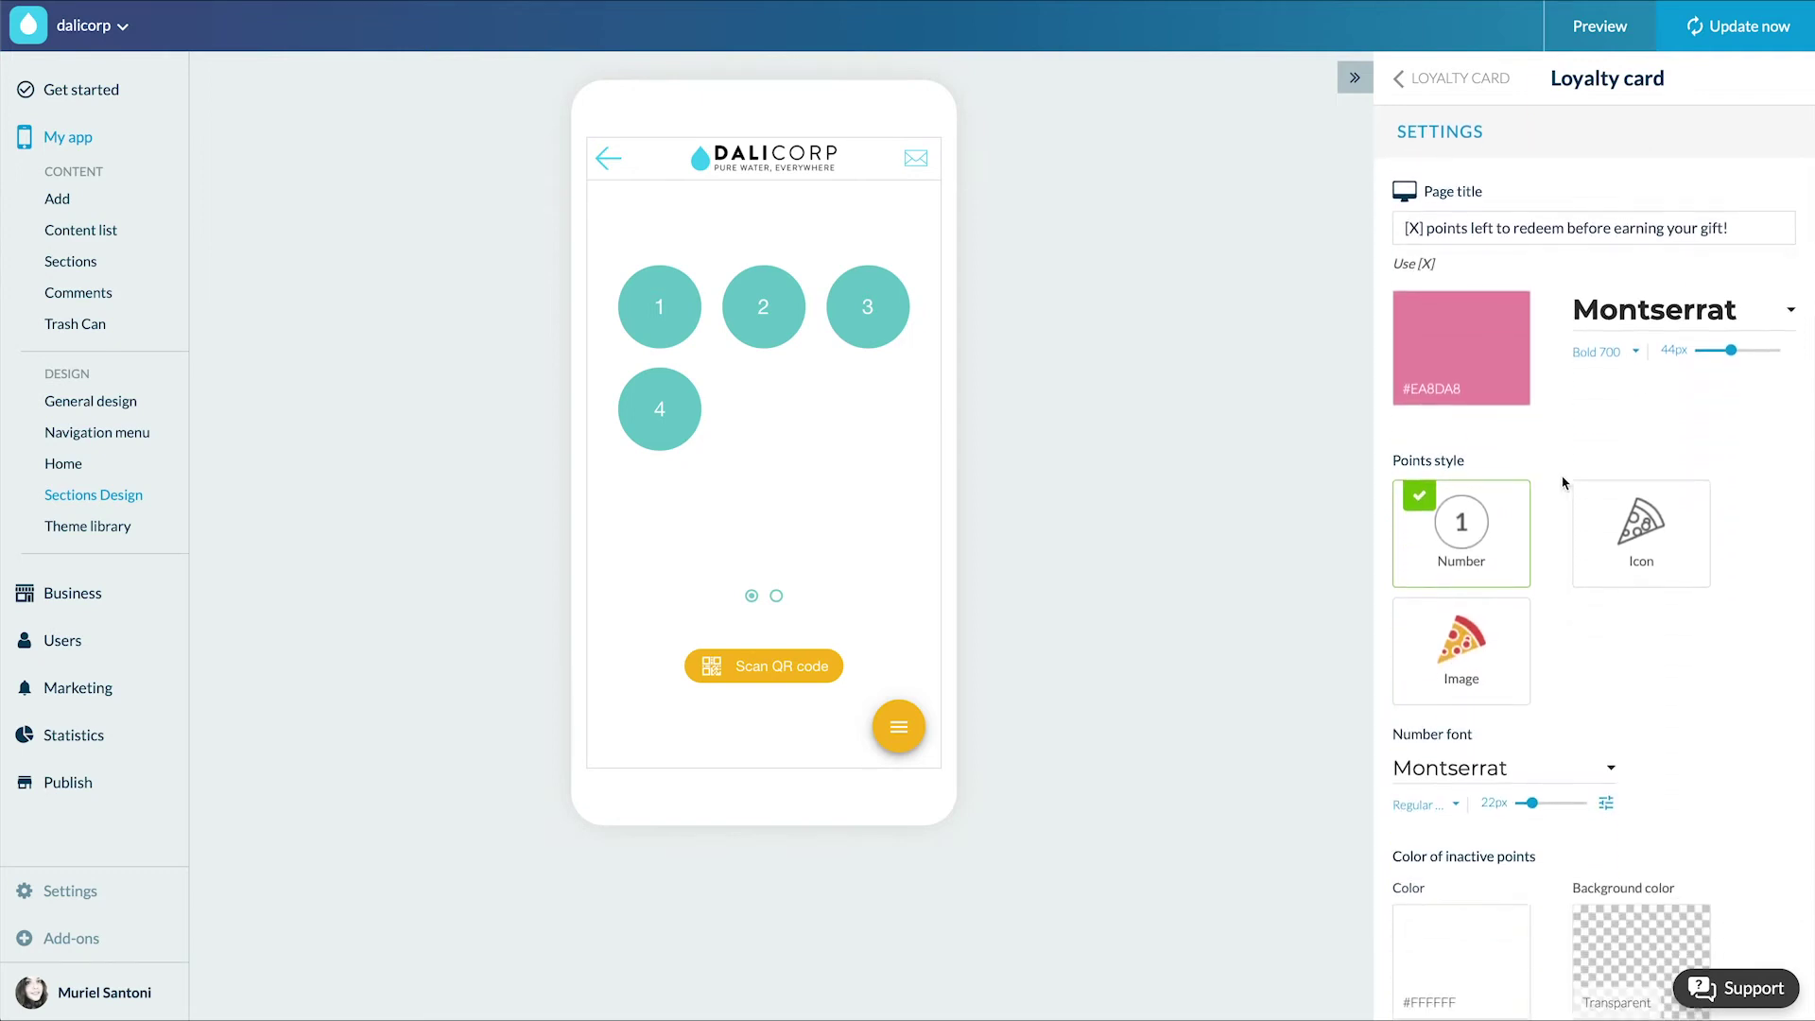
scroll(1564, 483, down, 4)
click(1576, 529)
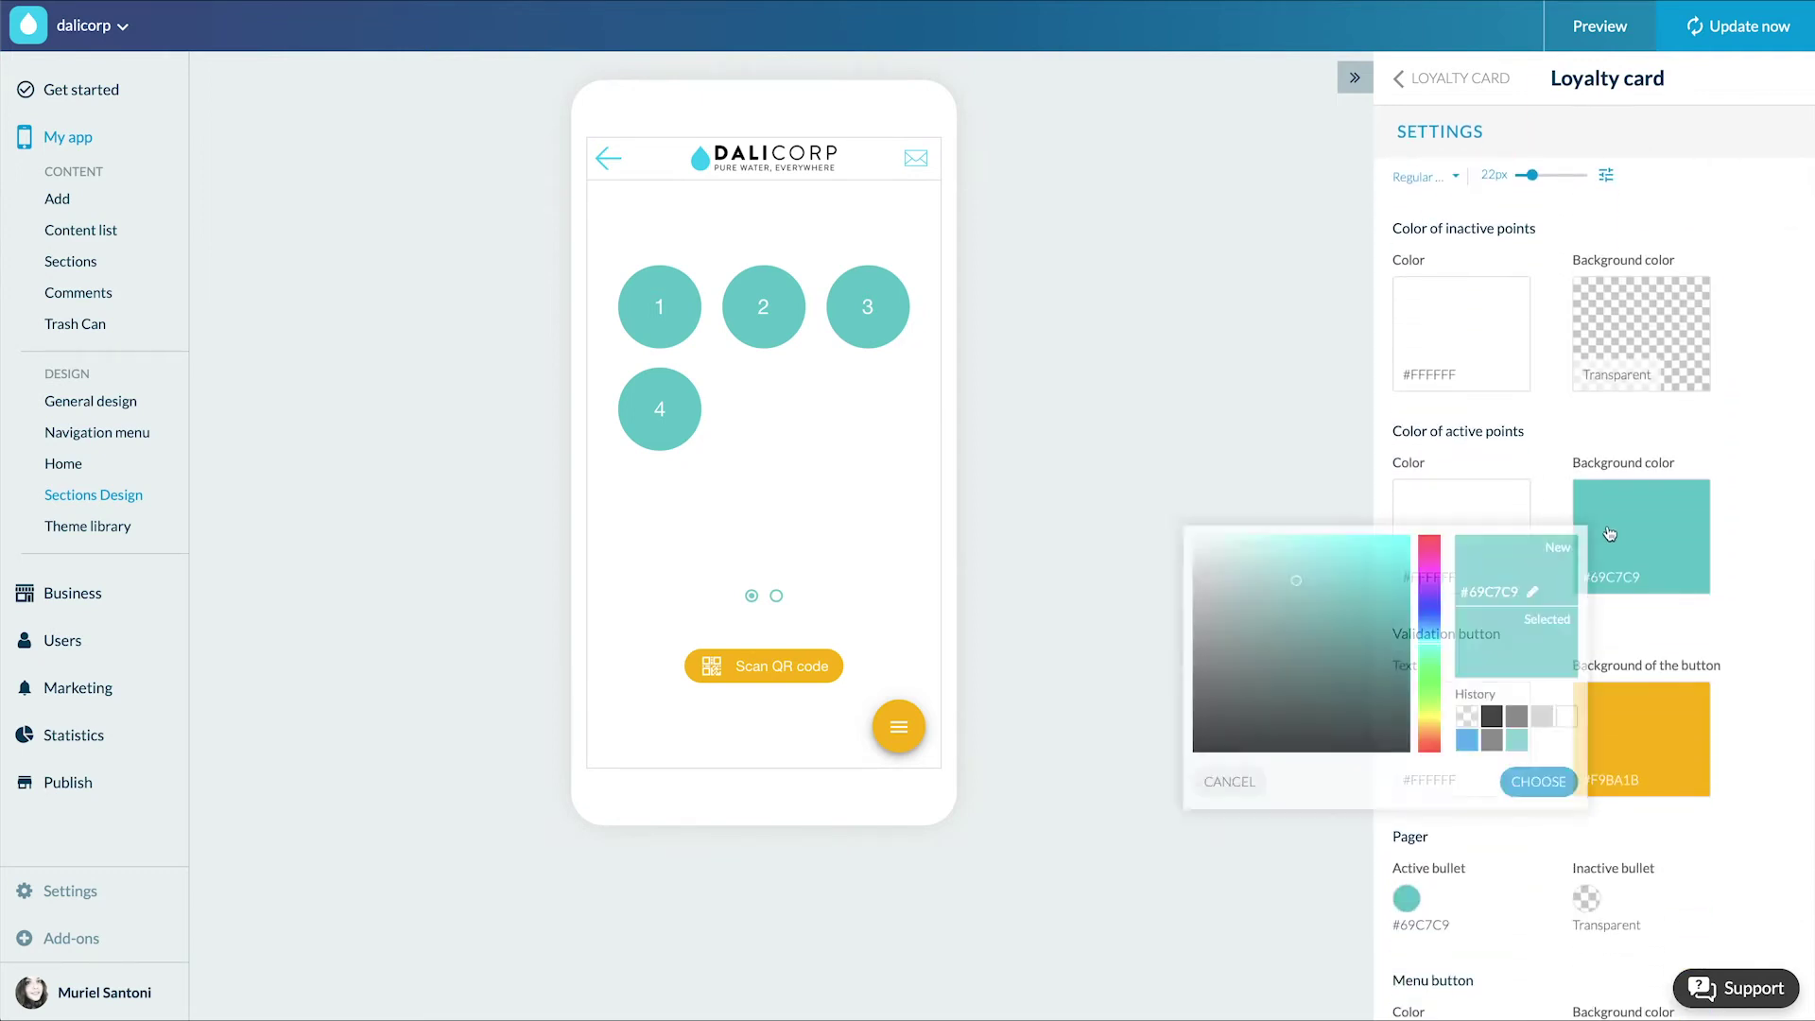
scroll(1607, 568, down, 3)
Apply Template 2 to the List of rewards screen.
click(1460, 78)
click(1544, 514)
click(1773, 276)
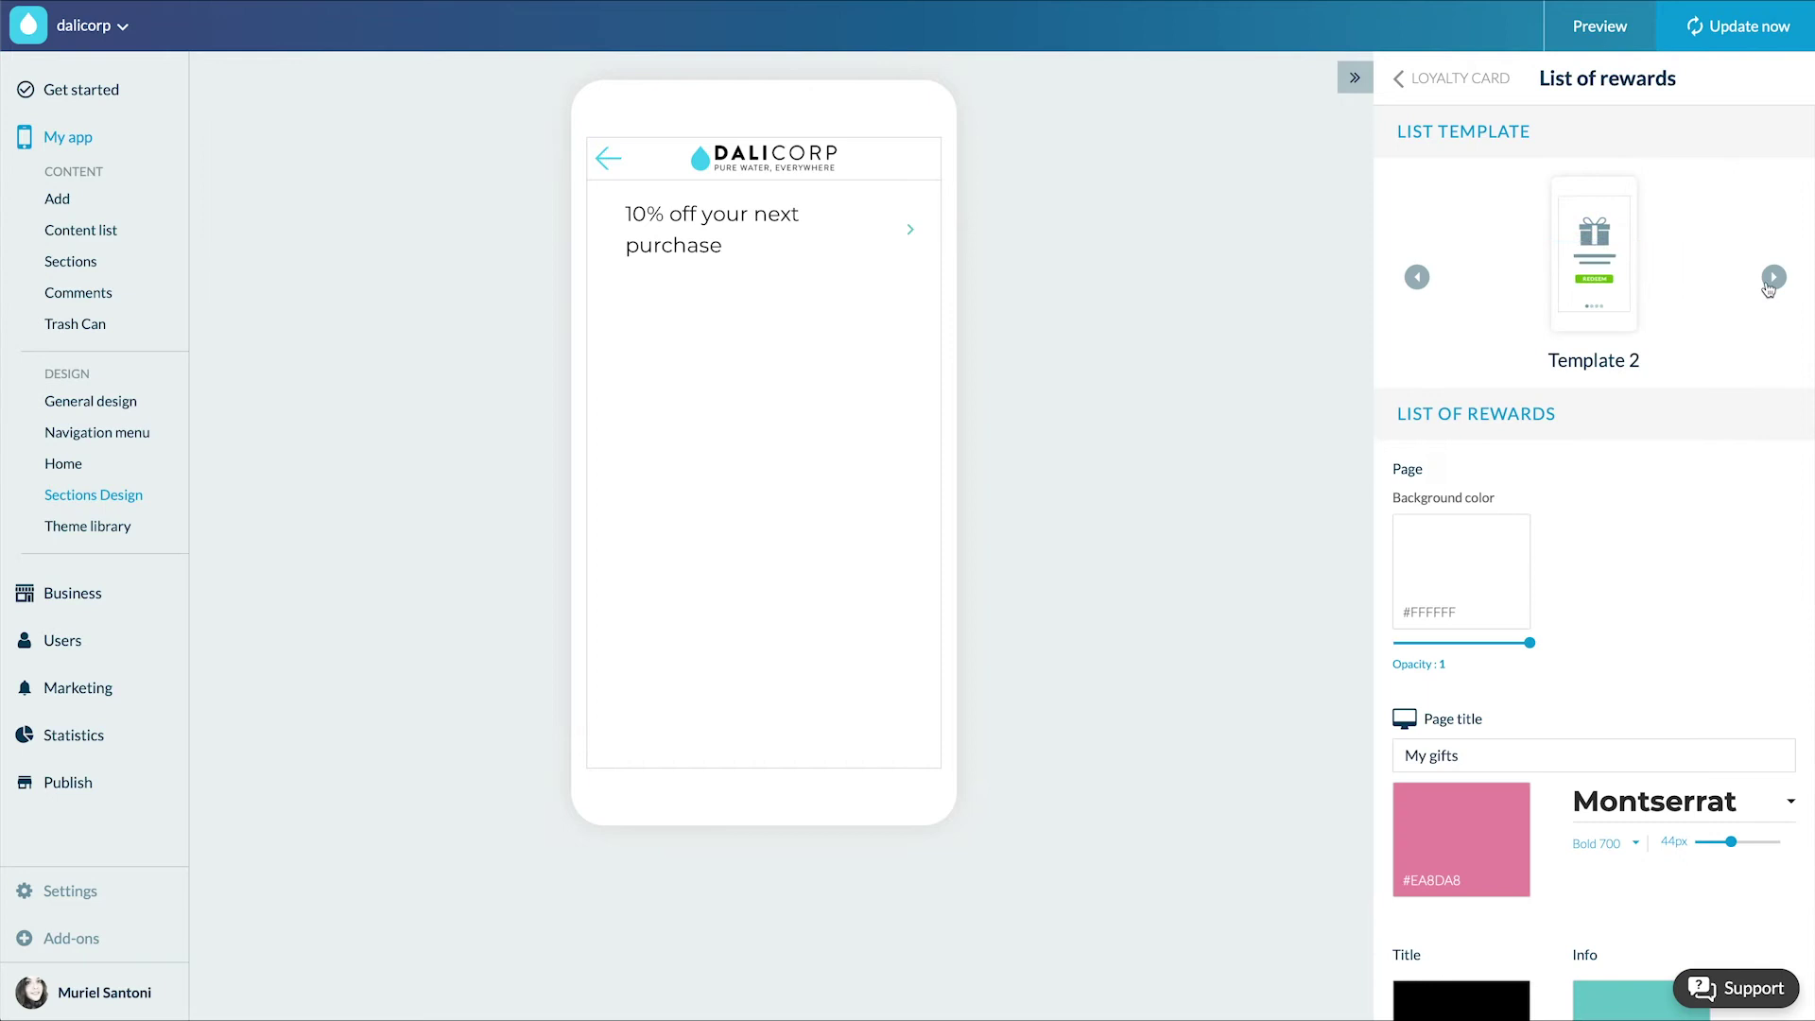
click(1607, 360)
click(1460, 77)
Make the rewards history icon dark grey, then return to the sections list.
click(1626, 711)
scroll(1641, 498, down, 7)
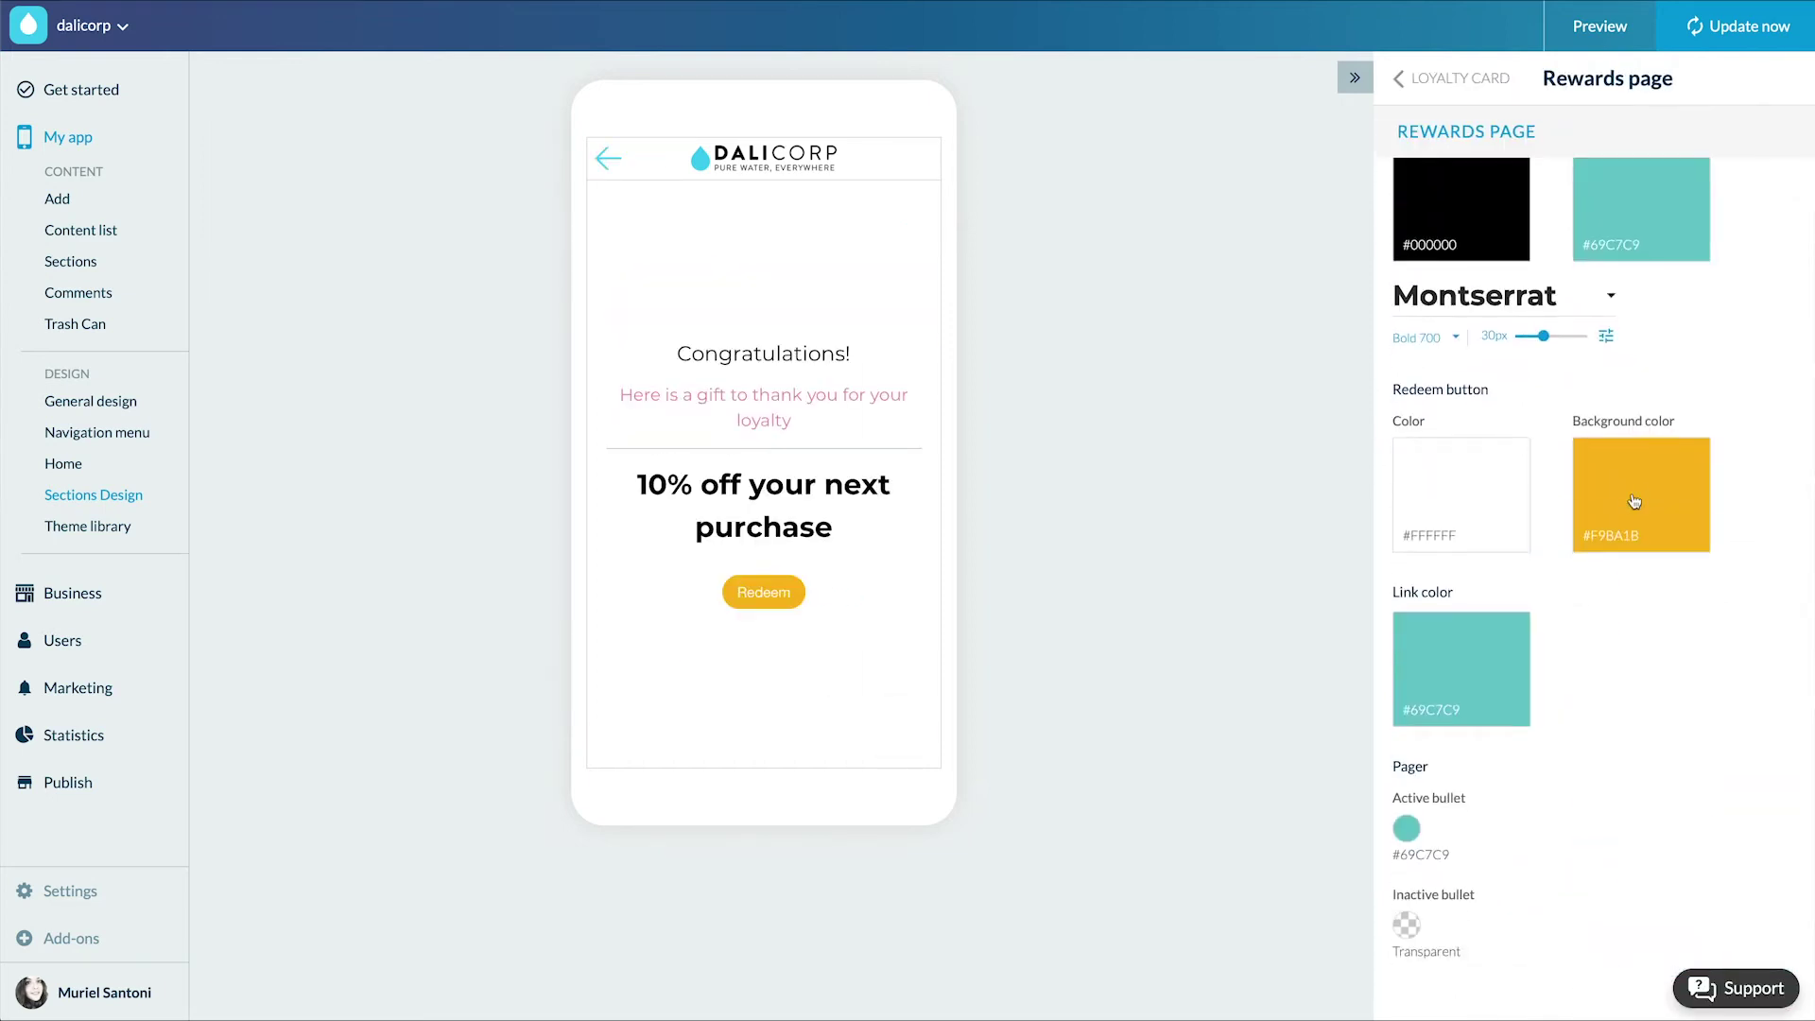
click(1399, 77)
click(1647, 867)
scroll(1588, 567, down, 2)
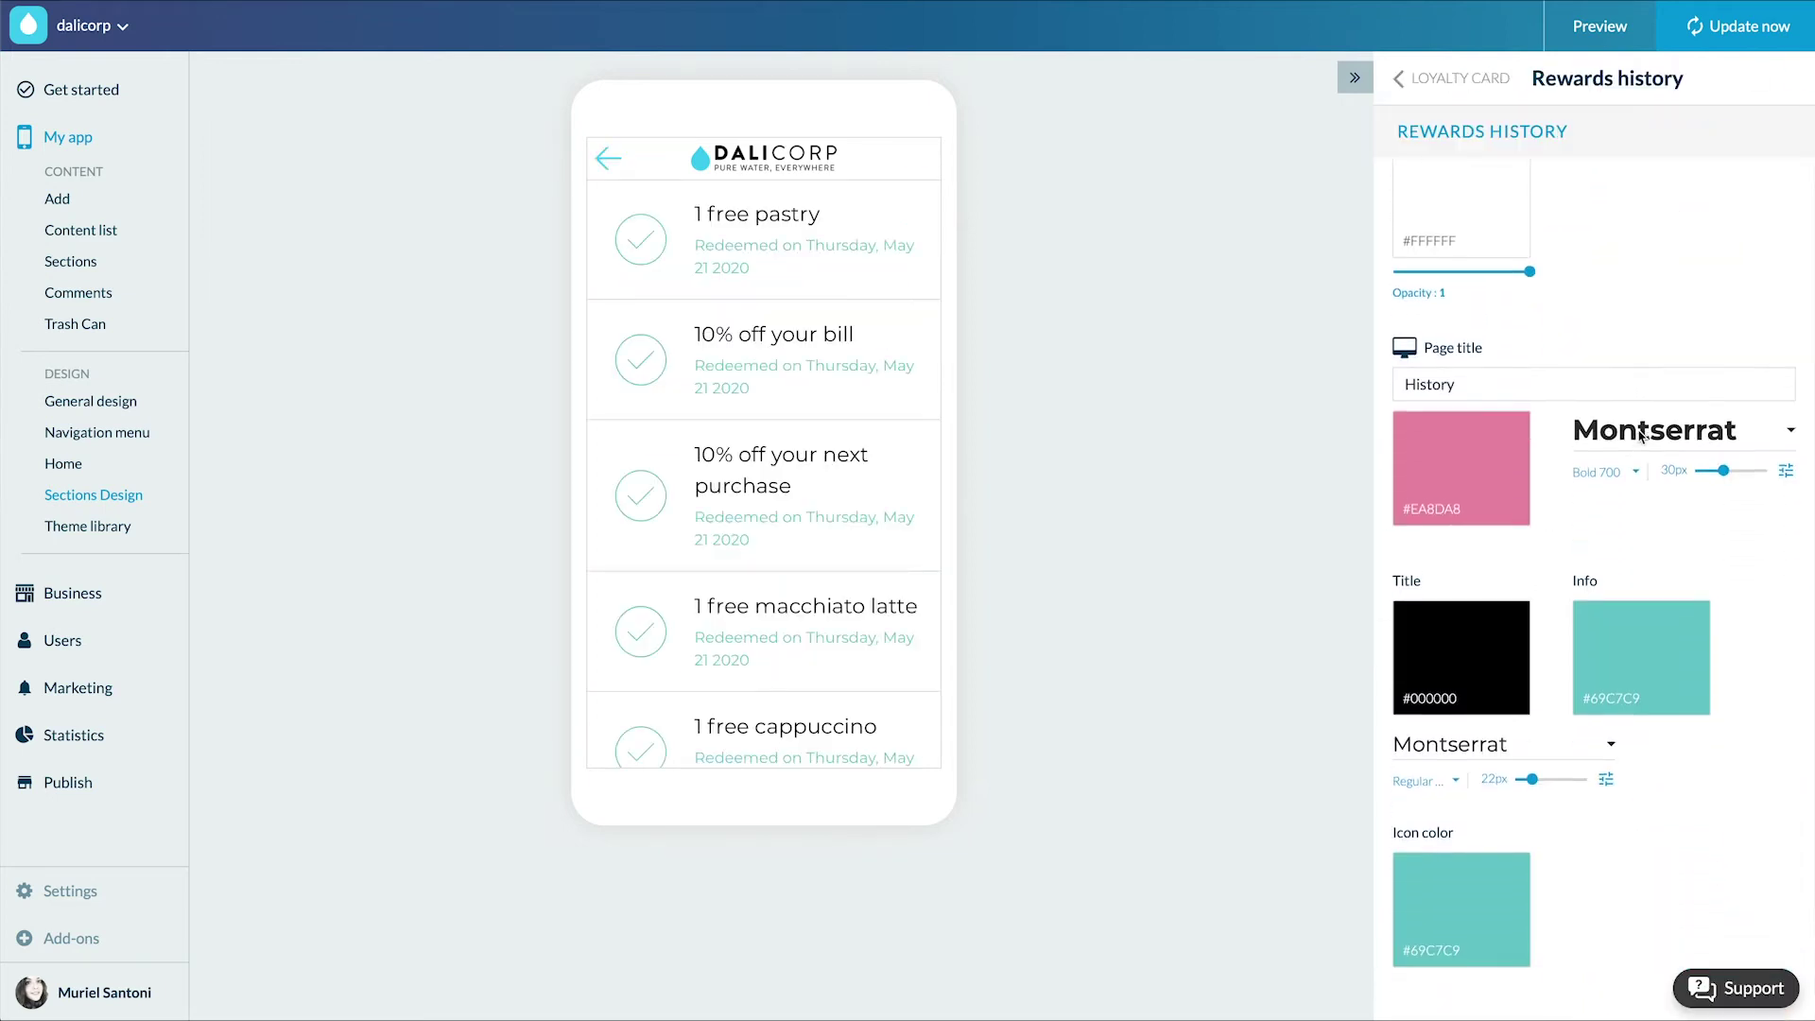
click(1449, 904)
click(1368, 915)
click(1390, 980)
click(1460, 78)
click(1401, 78)
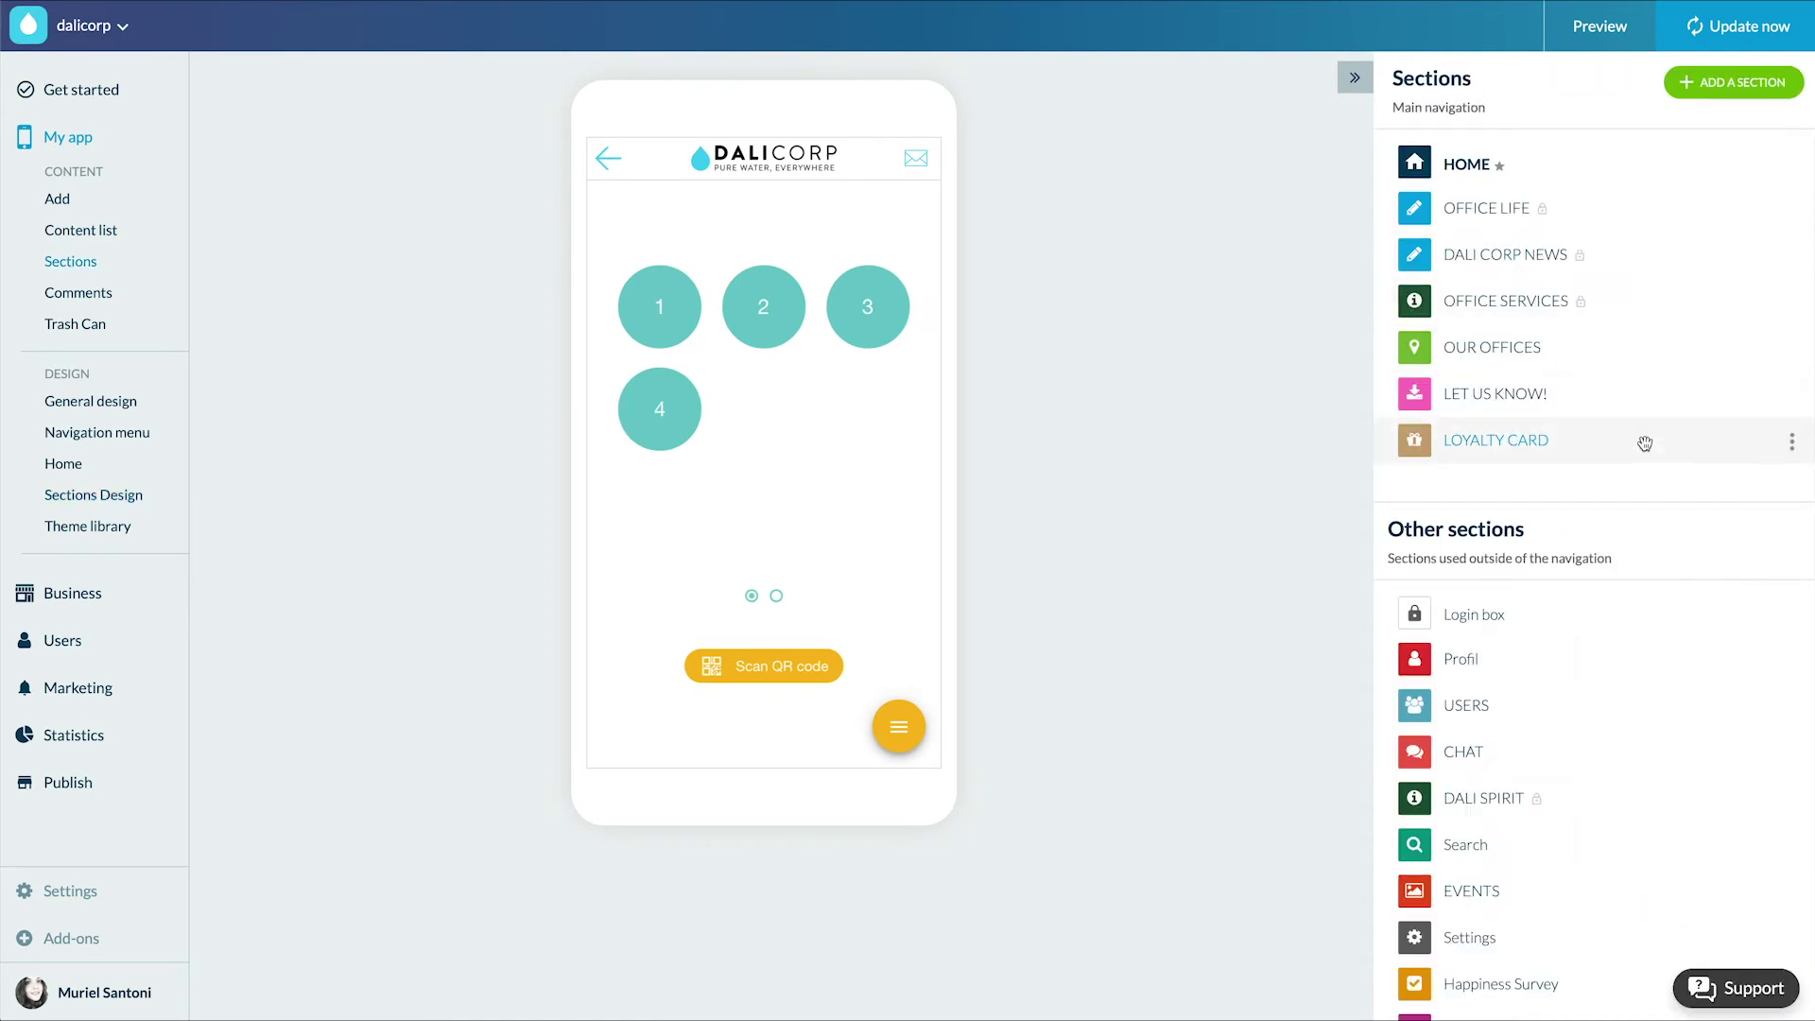
Set the loyalty card to give the gift after 12 points, in Dollar (USD), and save.
click(89, 593)
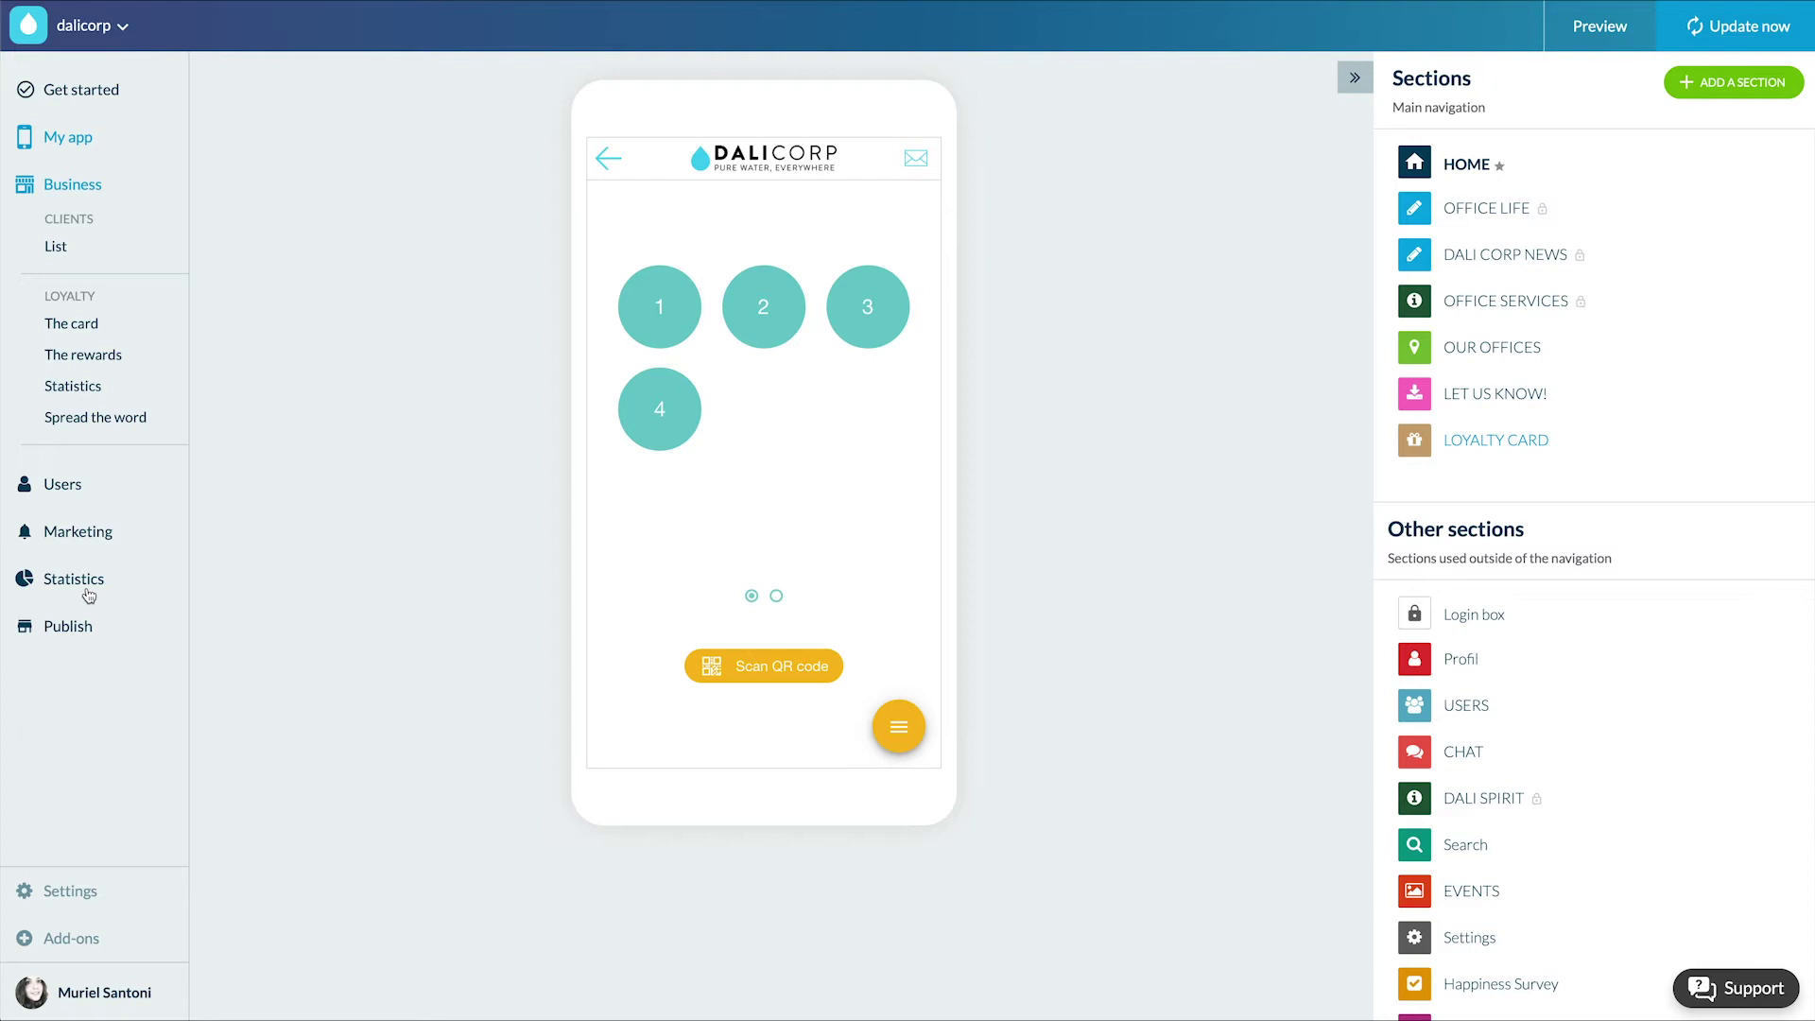
click(95, 327)
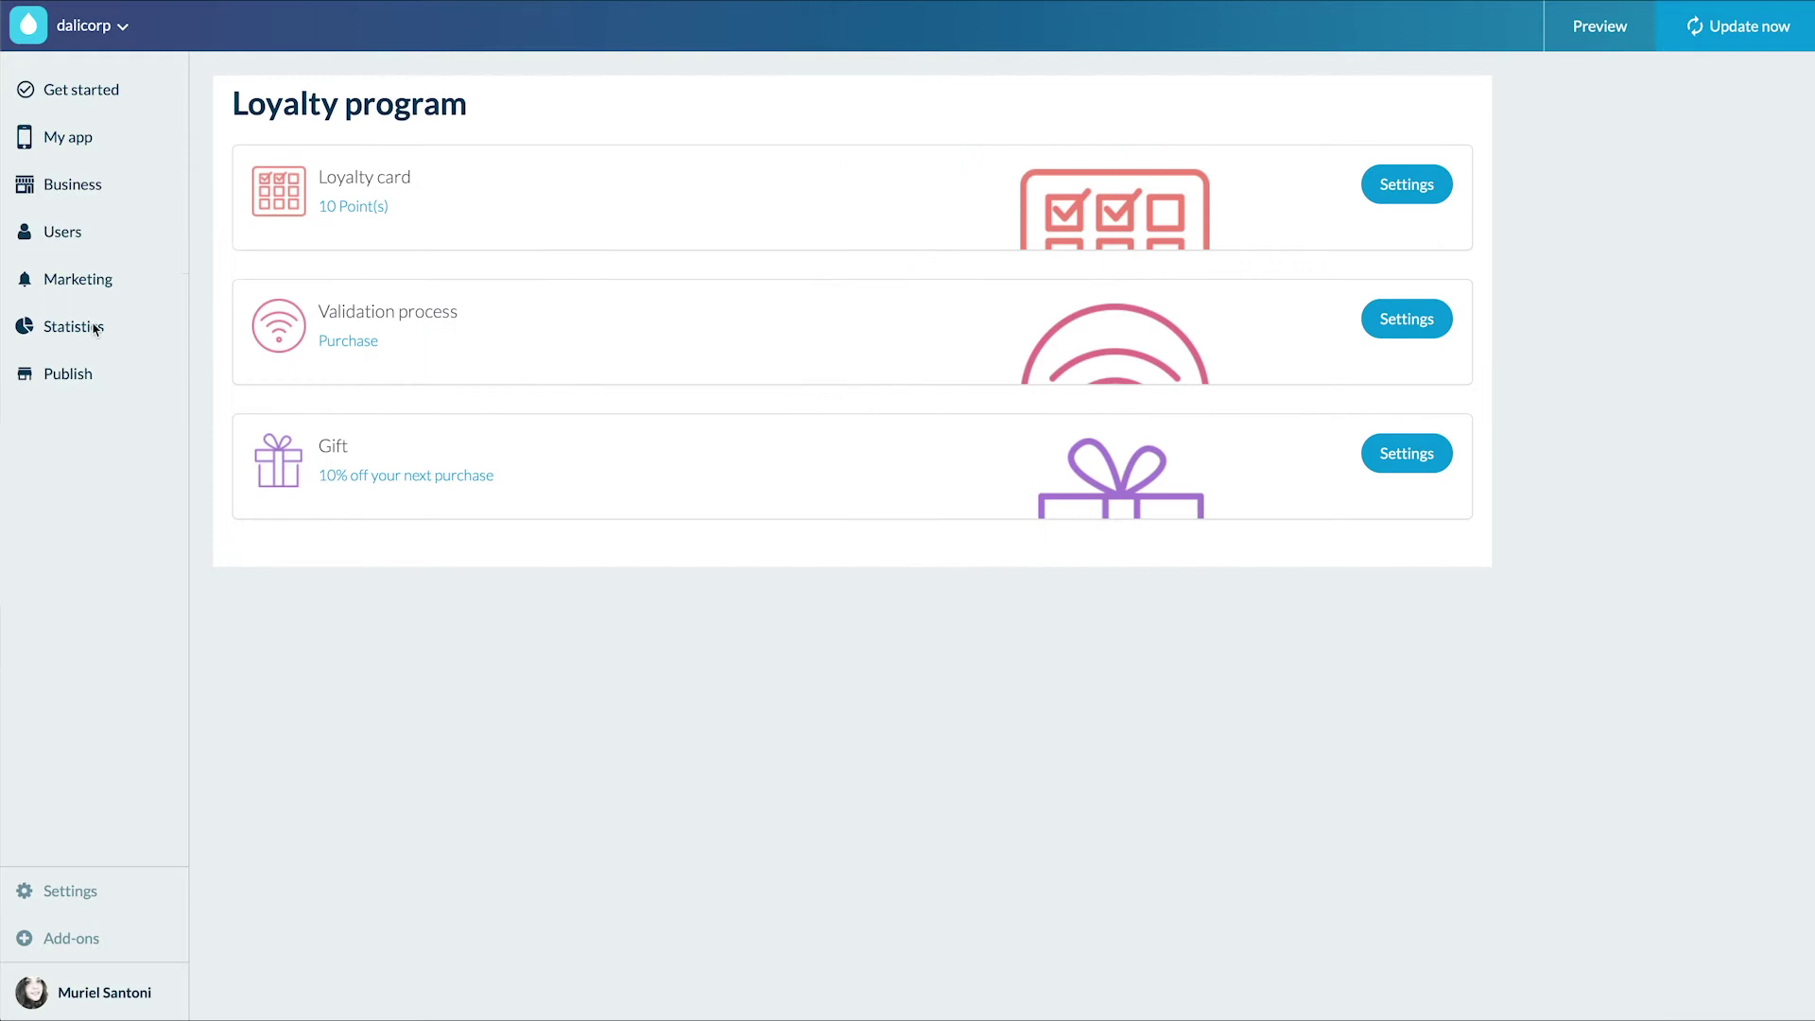
click(1371, 185)
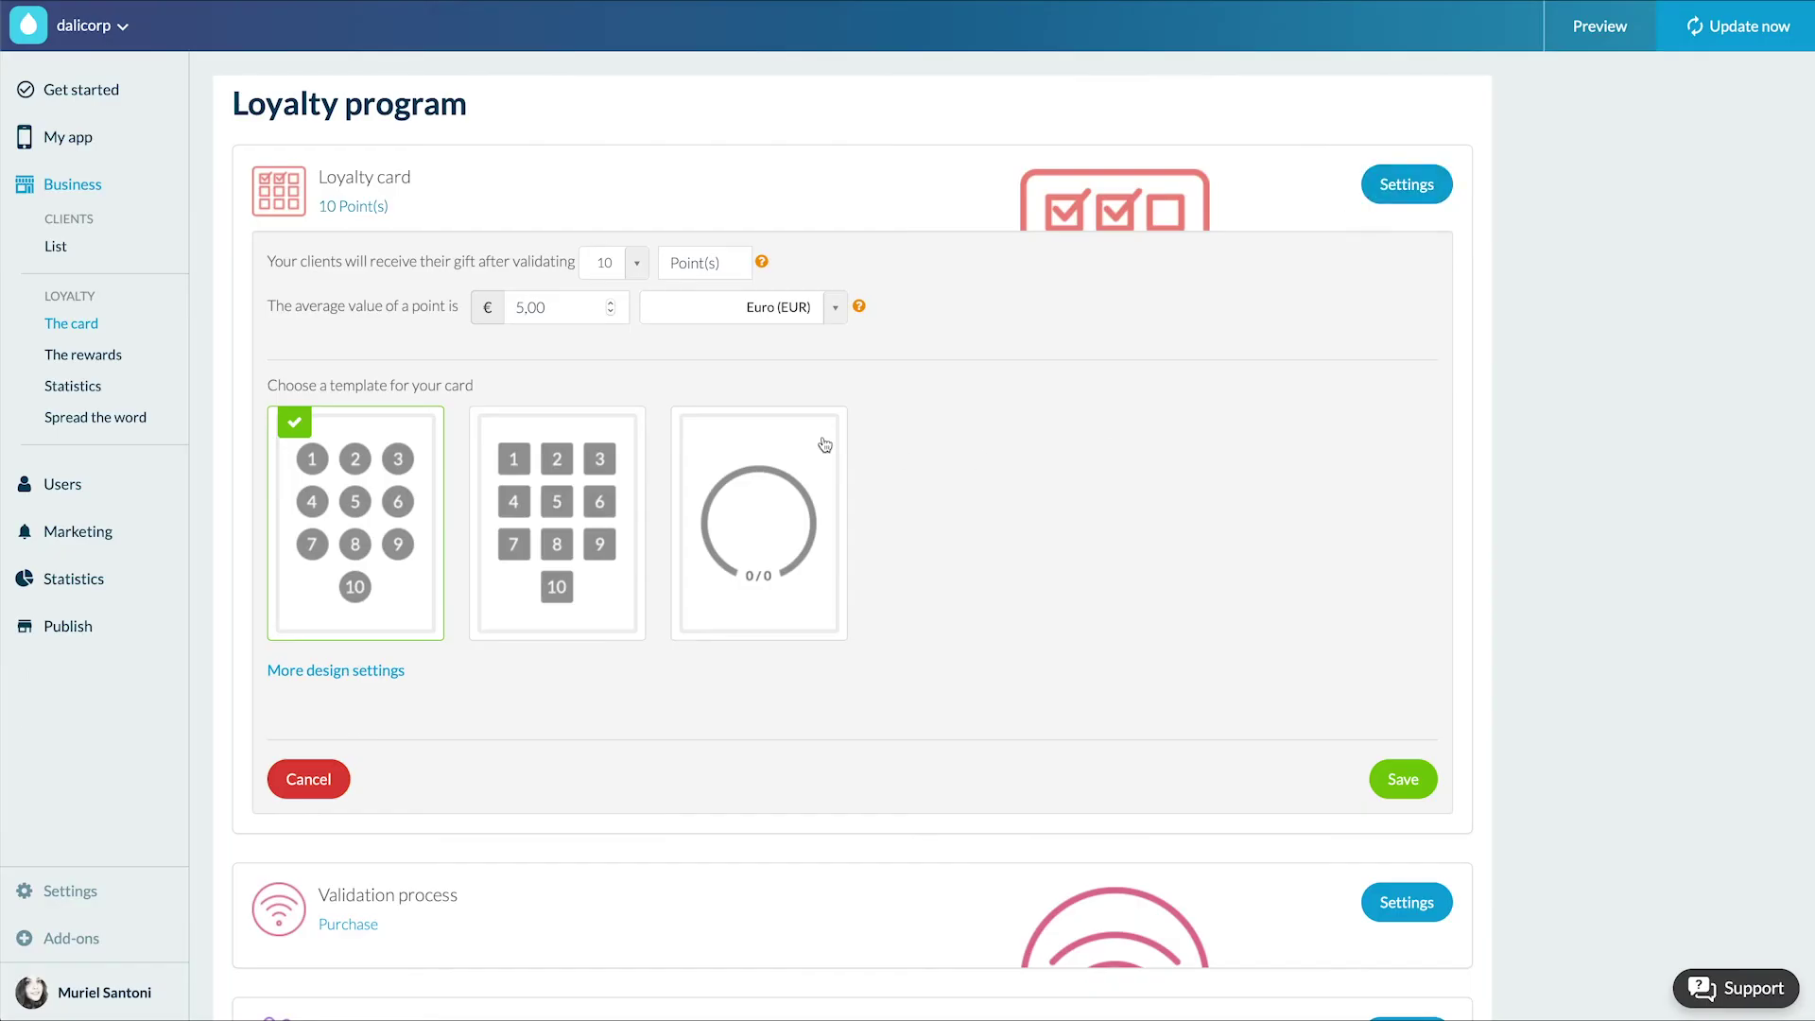
click(636, 263)
scroll(618, 401, down, 3)
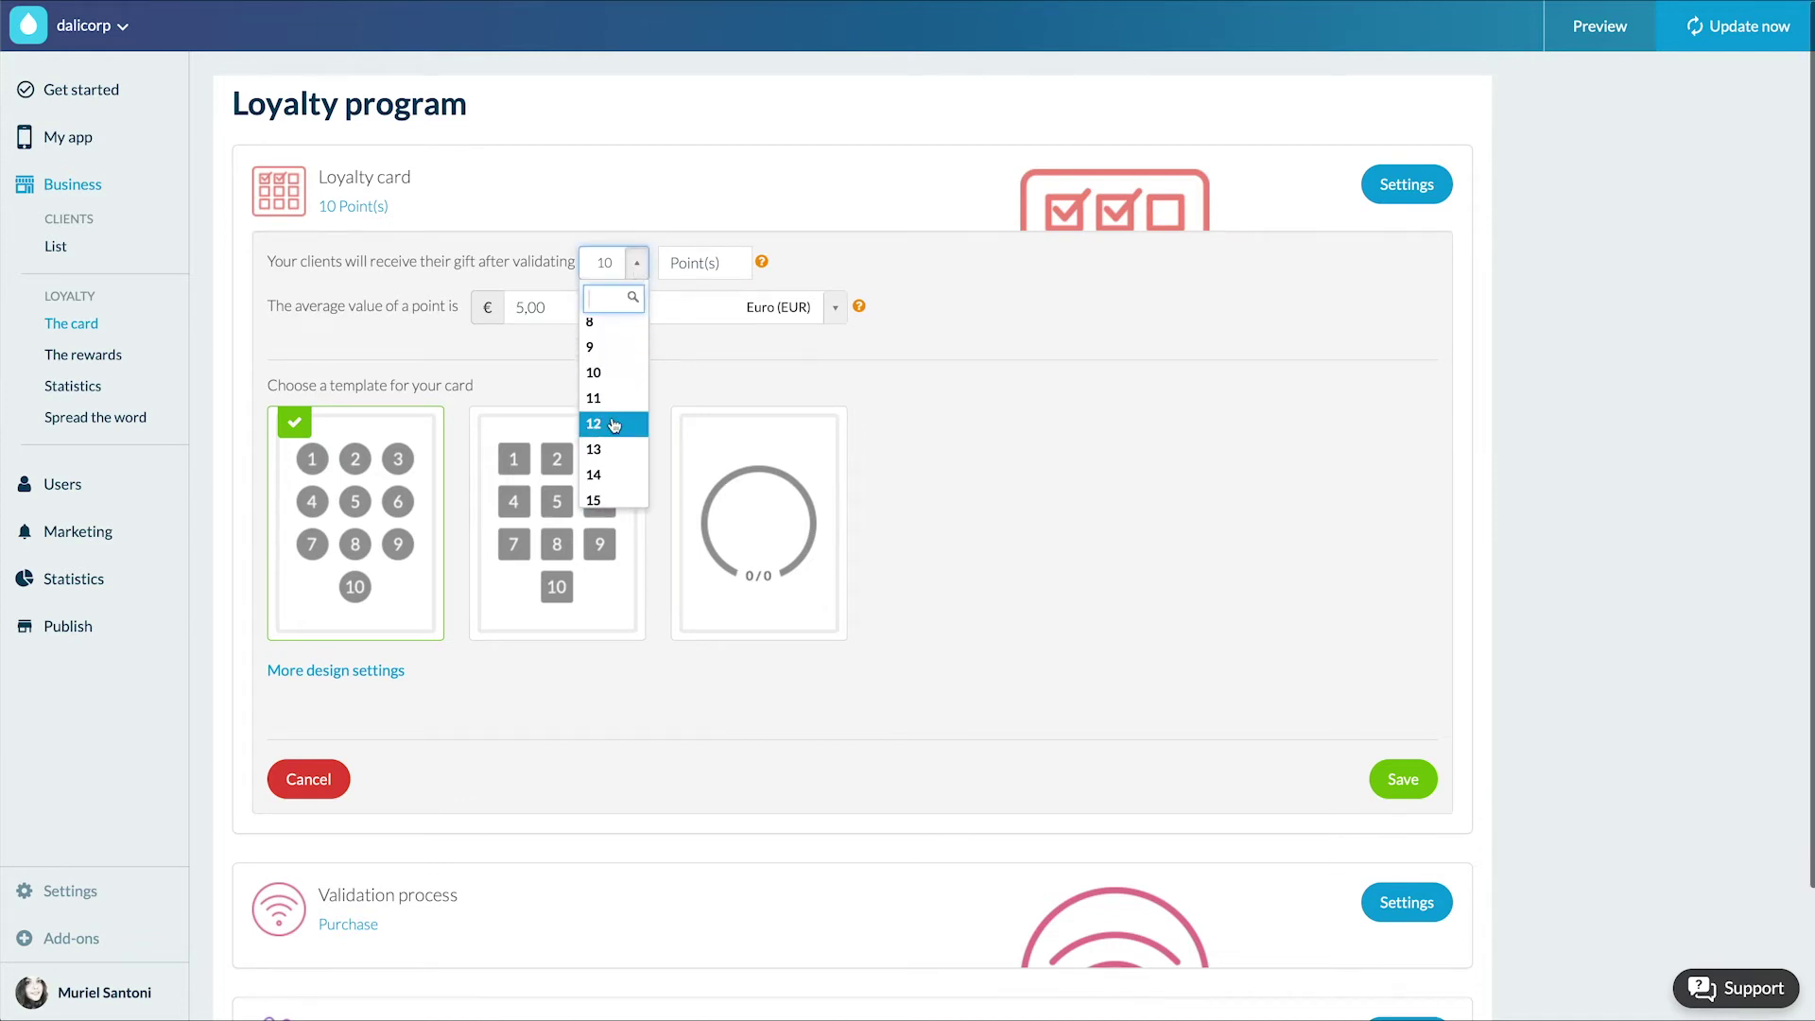
click(614, 425)
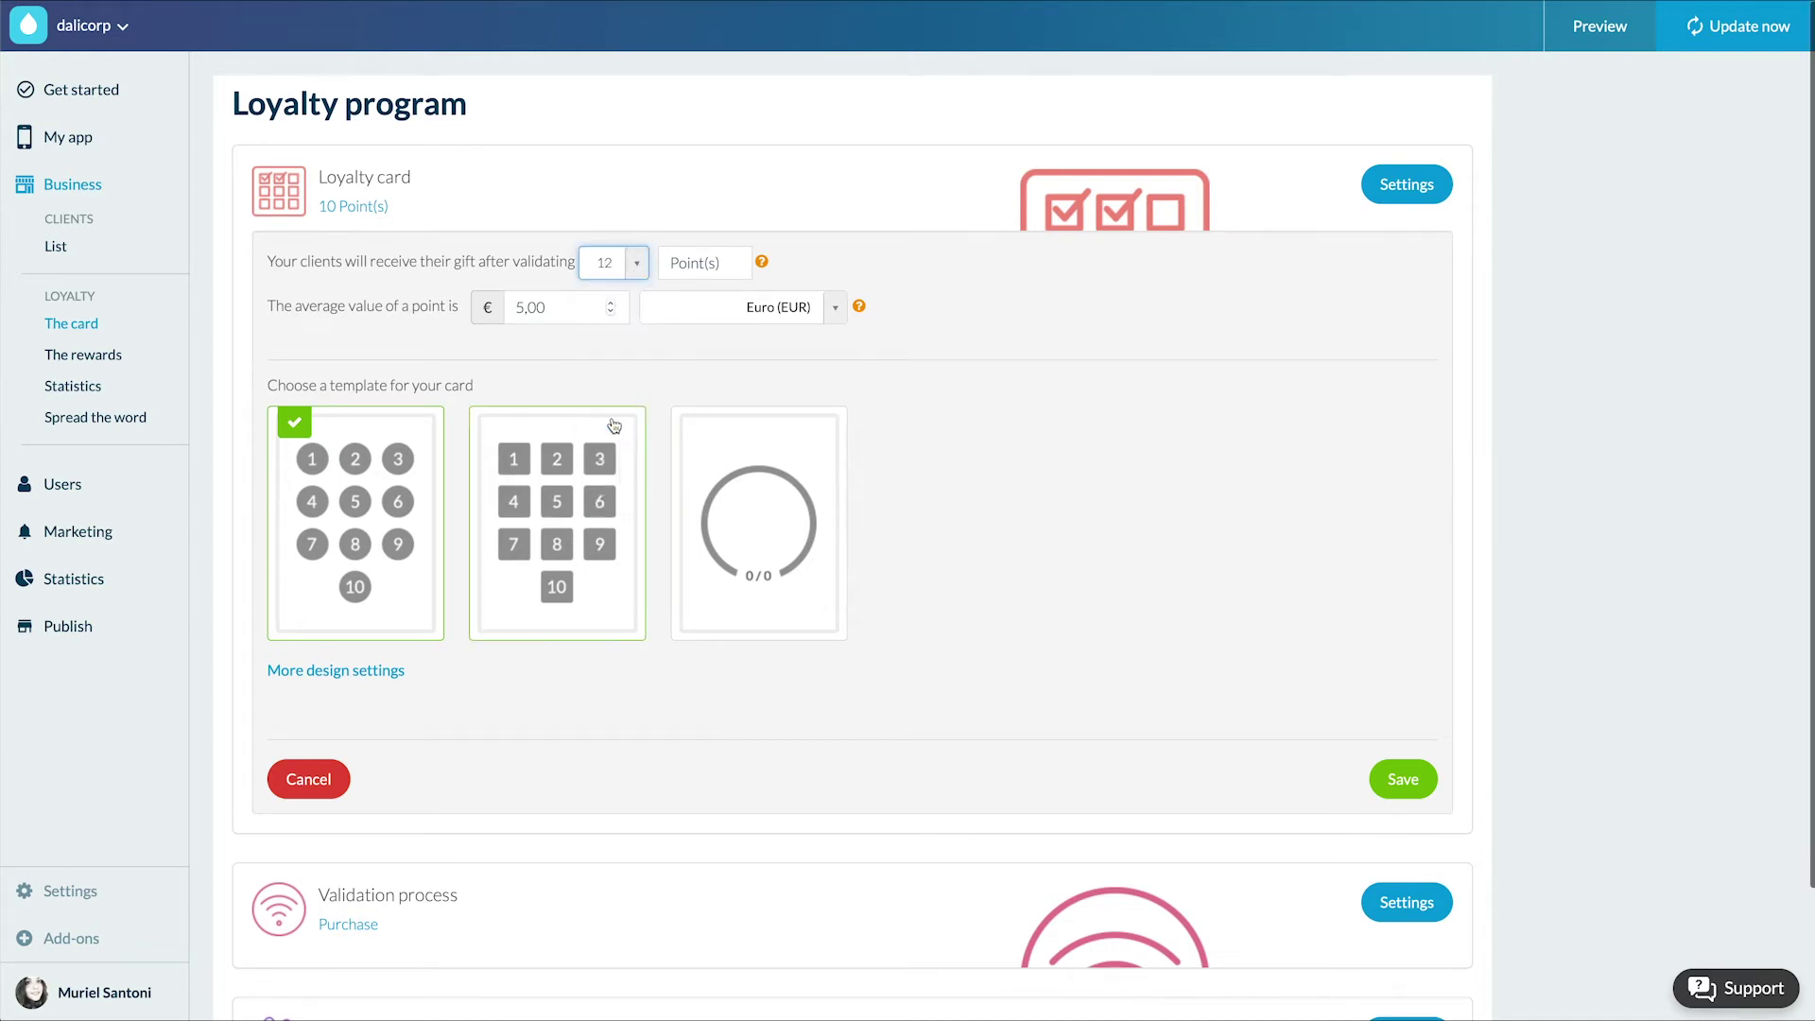
click(837, 312)
scroll(756, 468, up, 3)
click(757, 462)
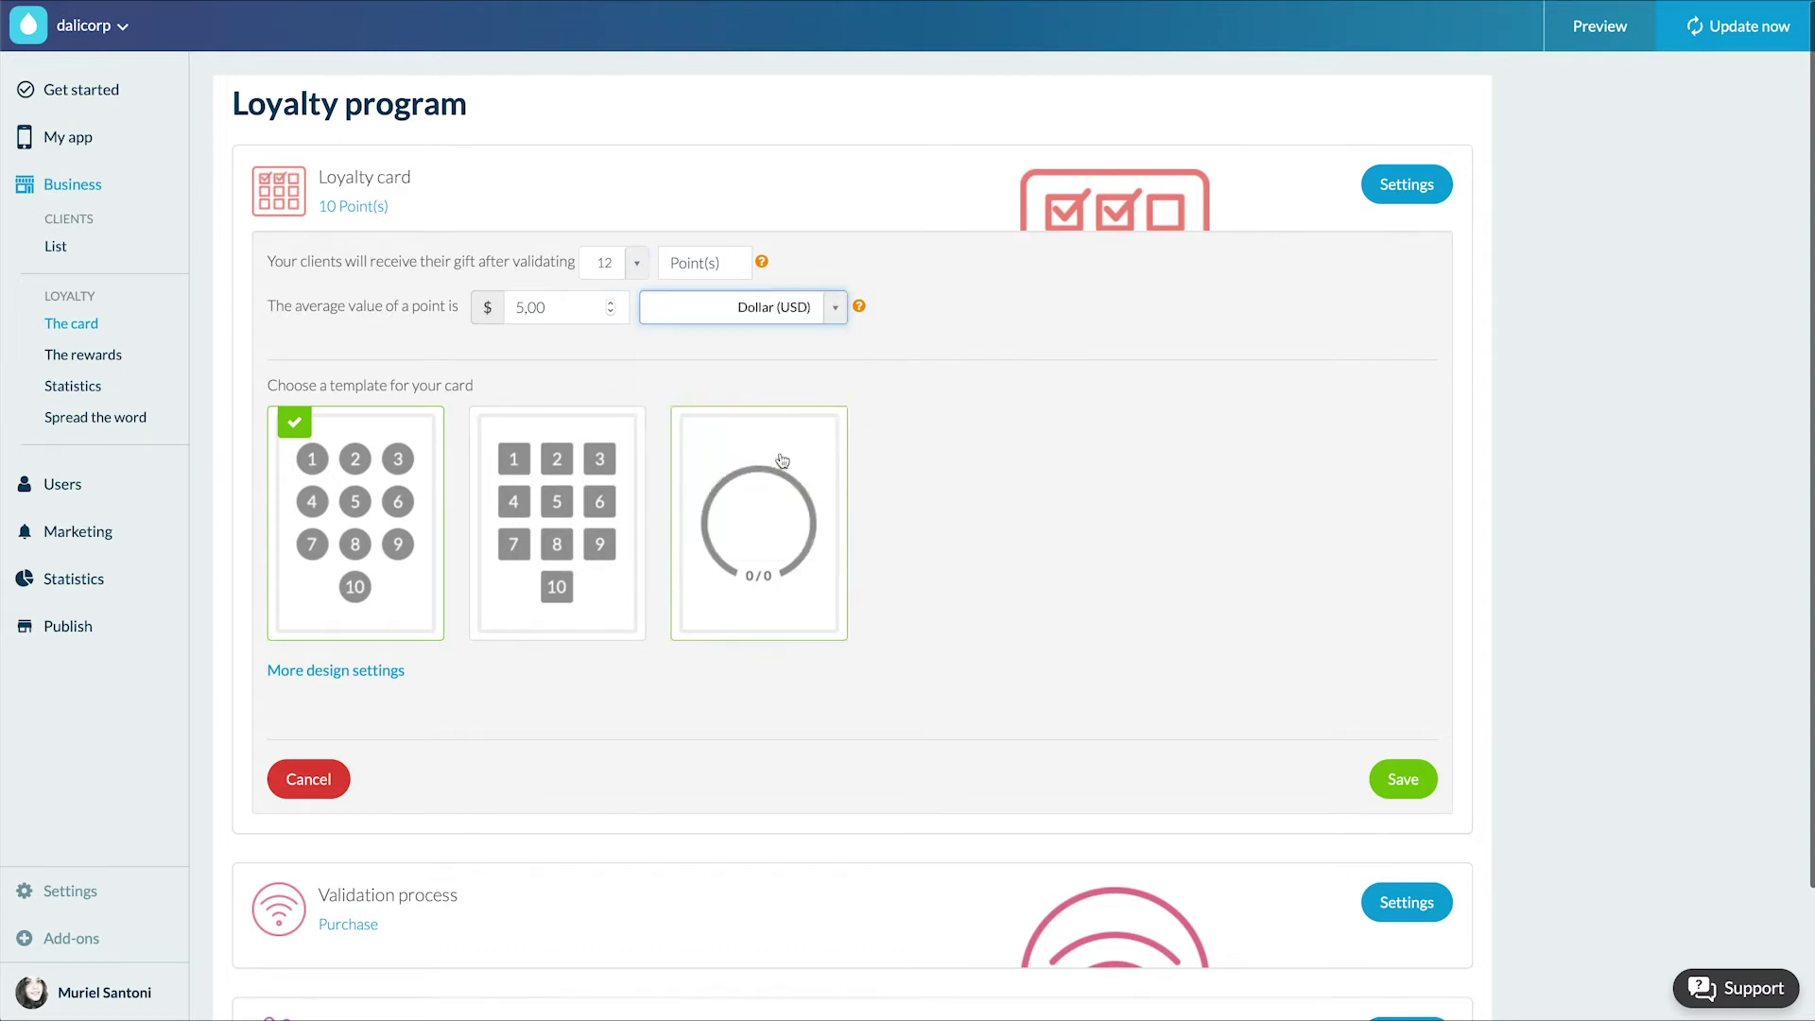
click(1403, 779)
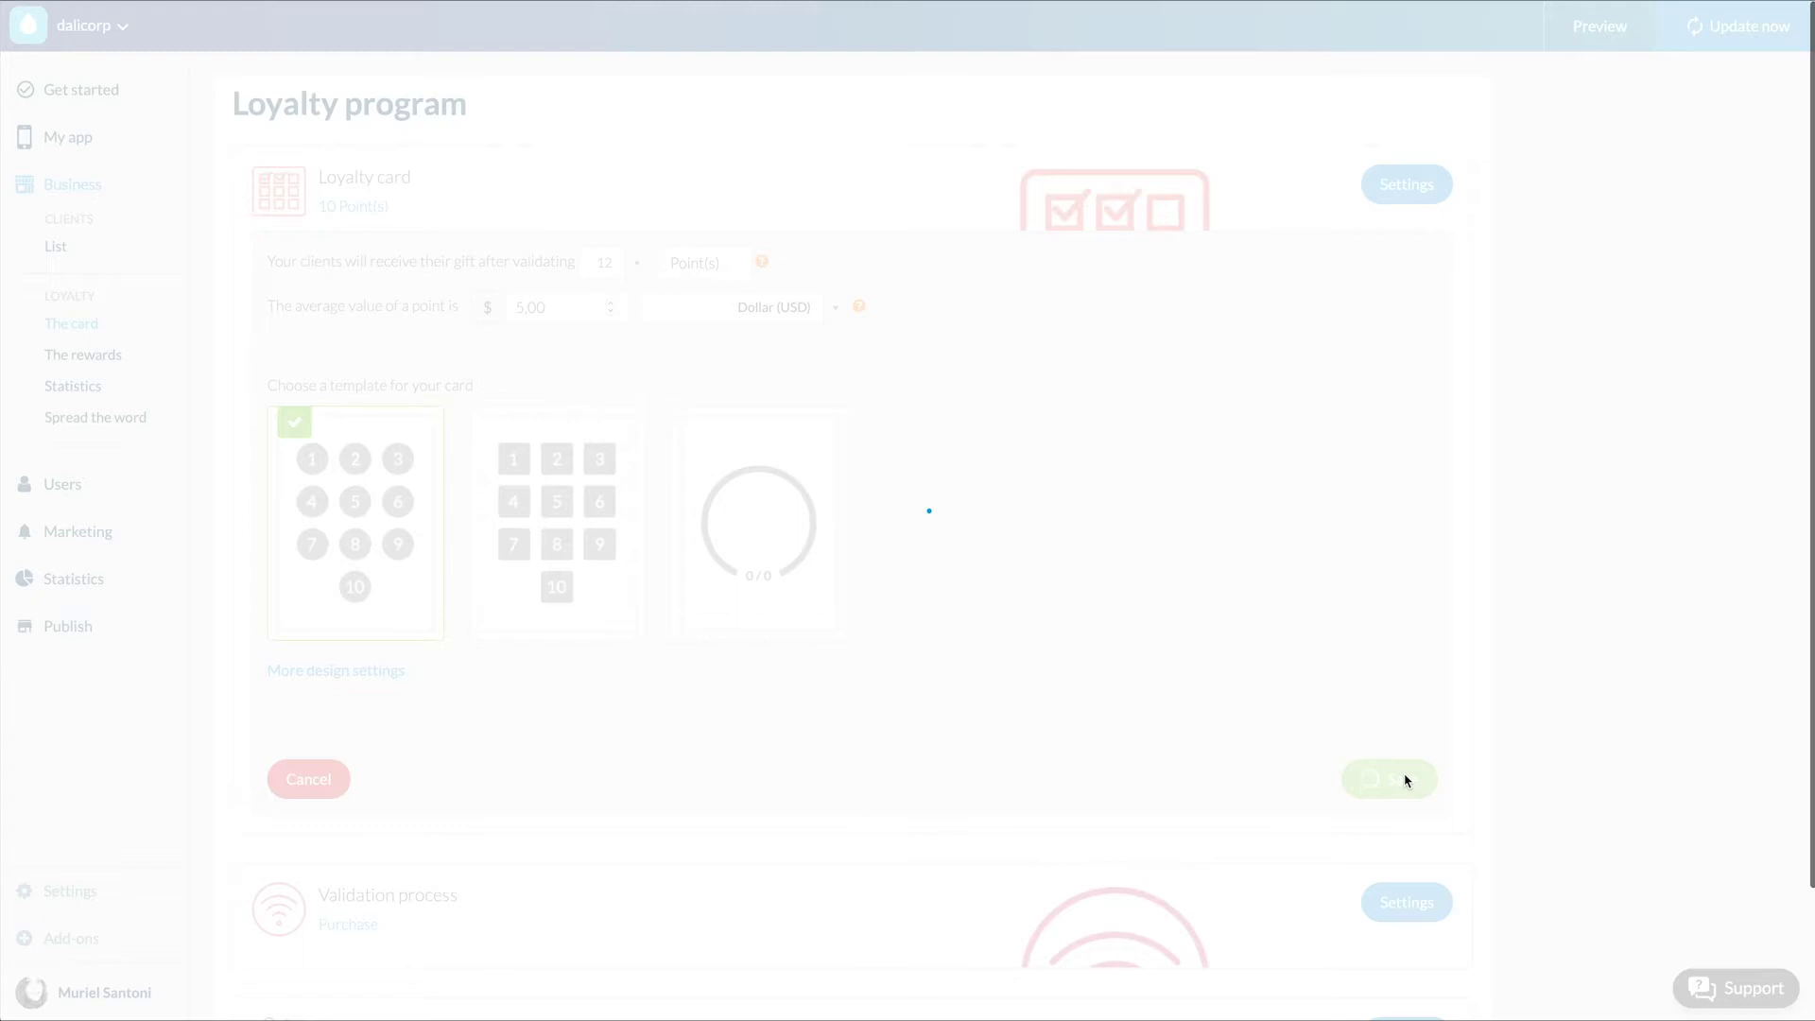
scroll(1337, 789, down, 3)
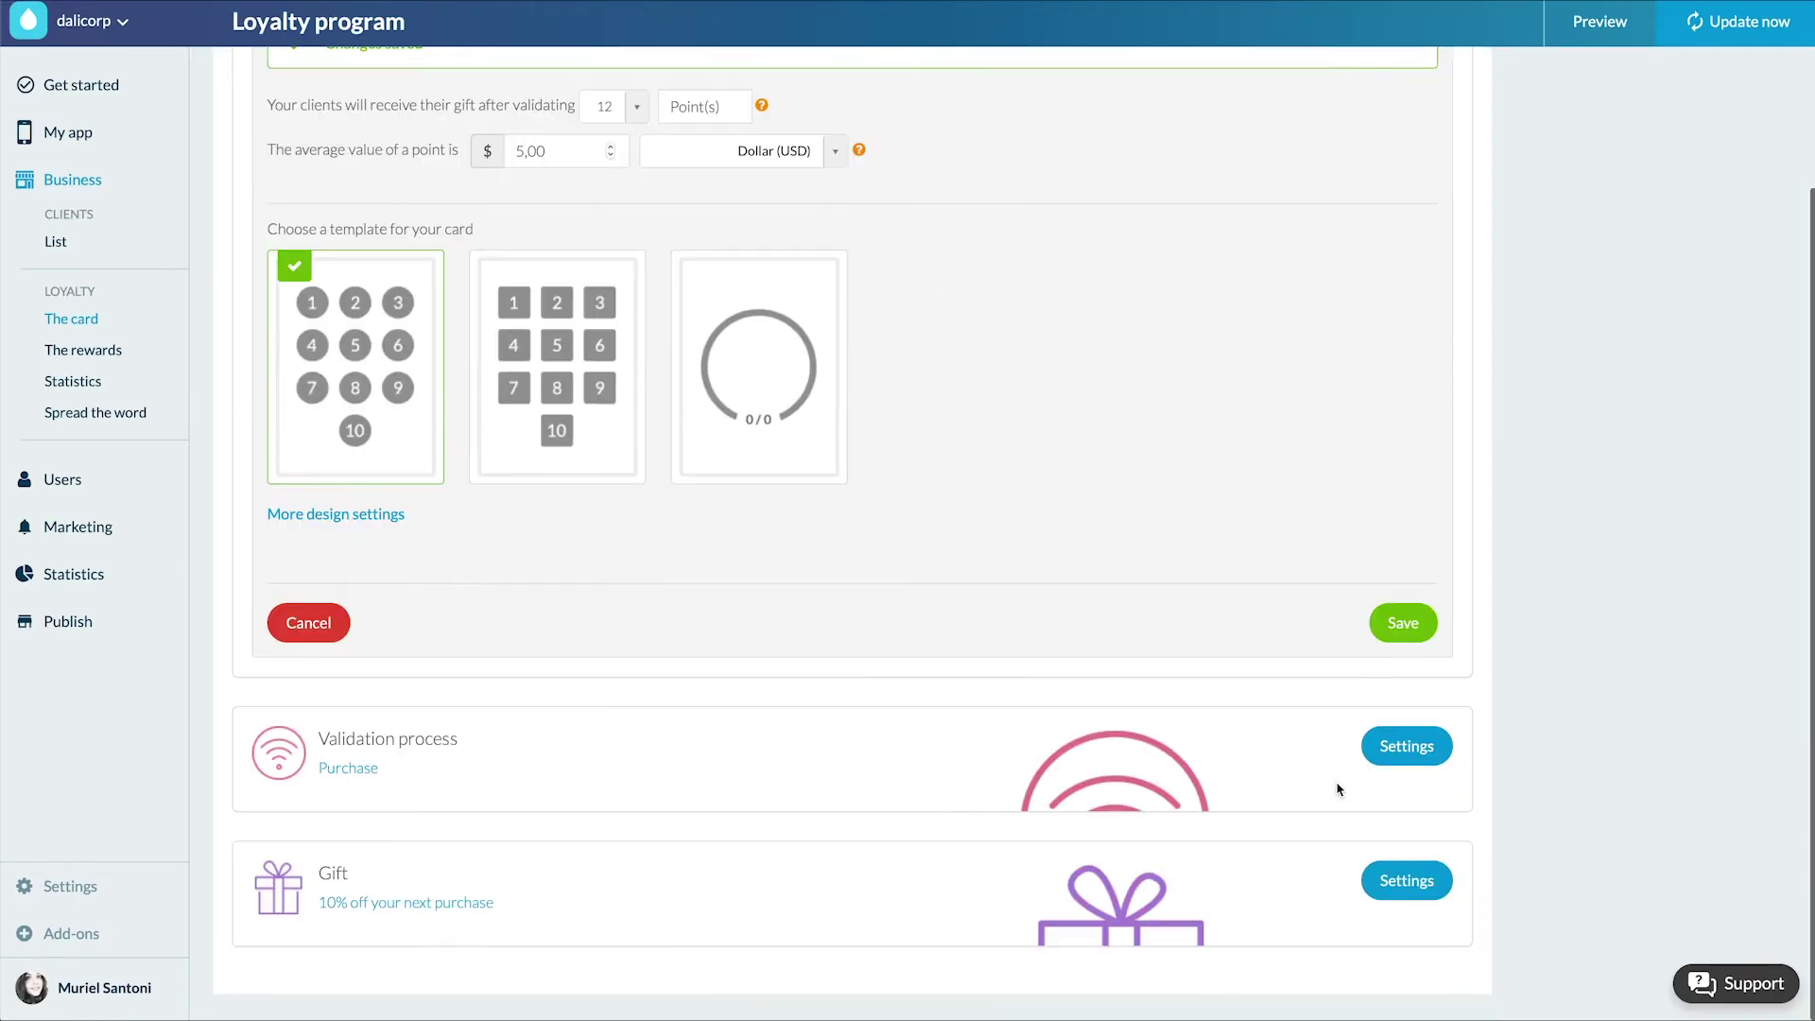
Make Purchase via QR code the points validation method and save the validation settings.
click(1390, 746)
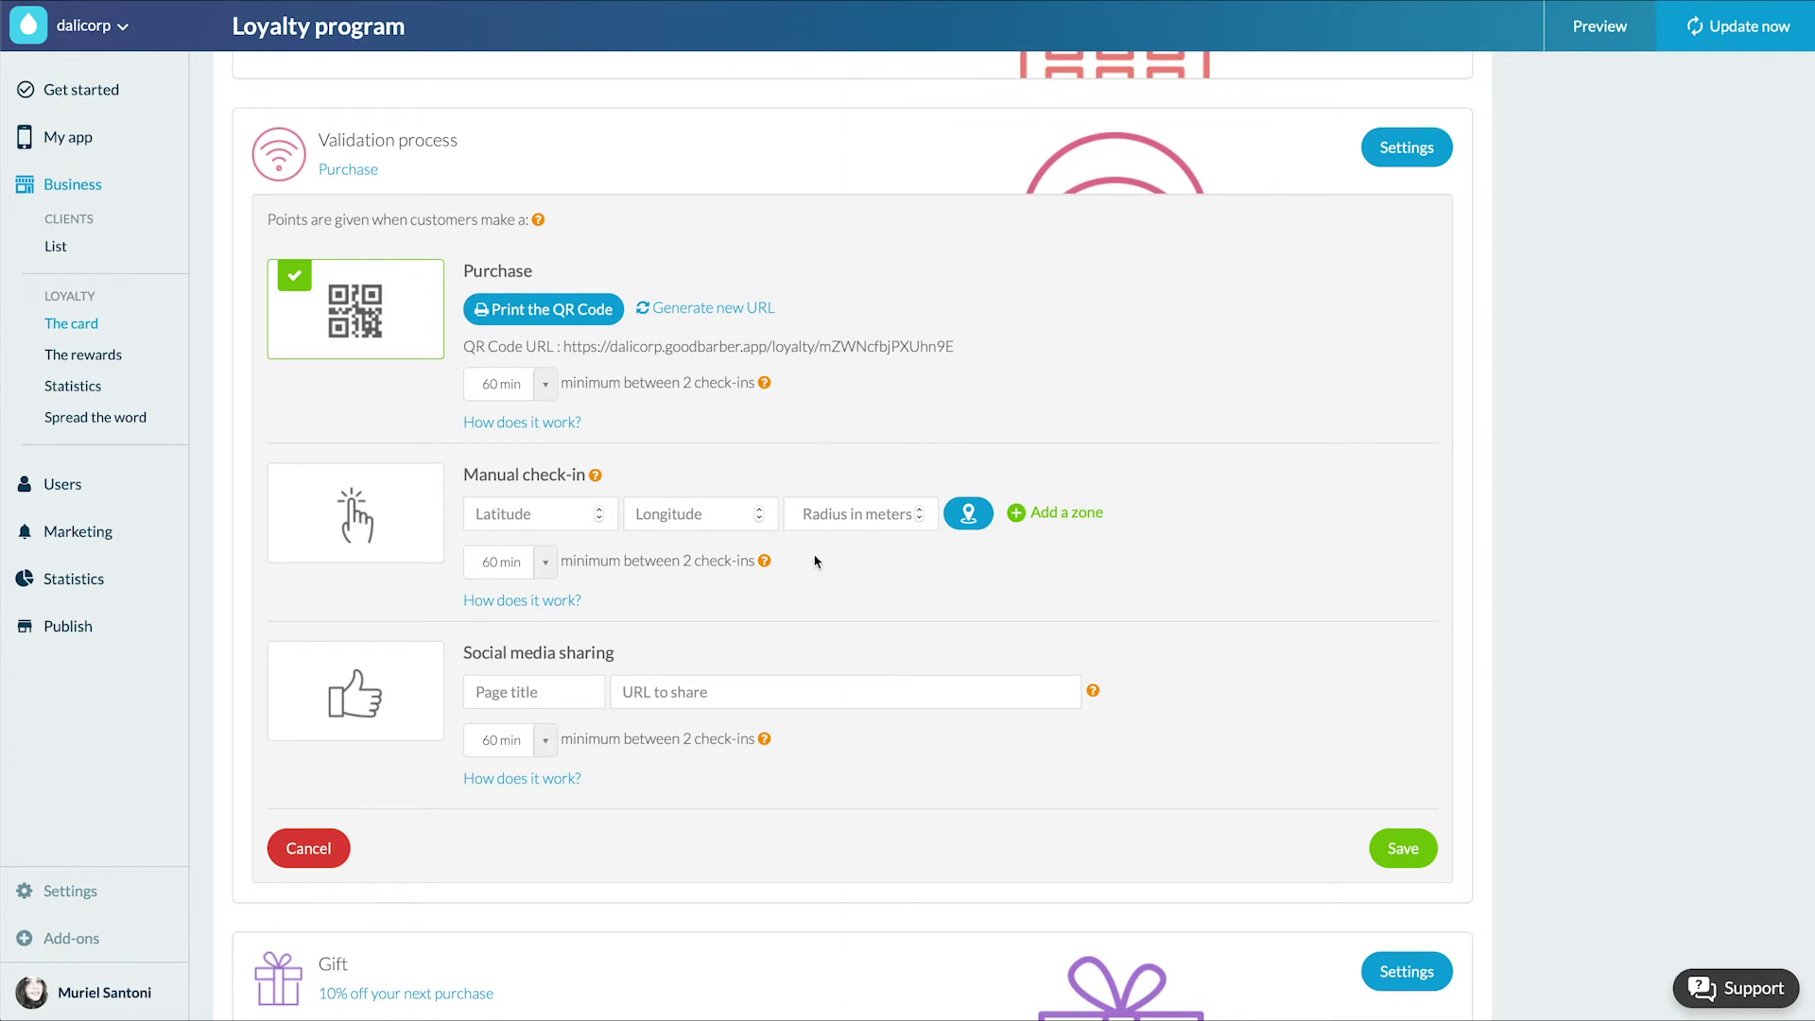
click(312, 518)
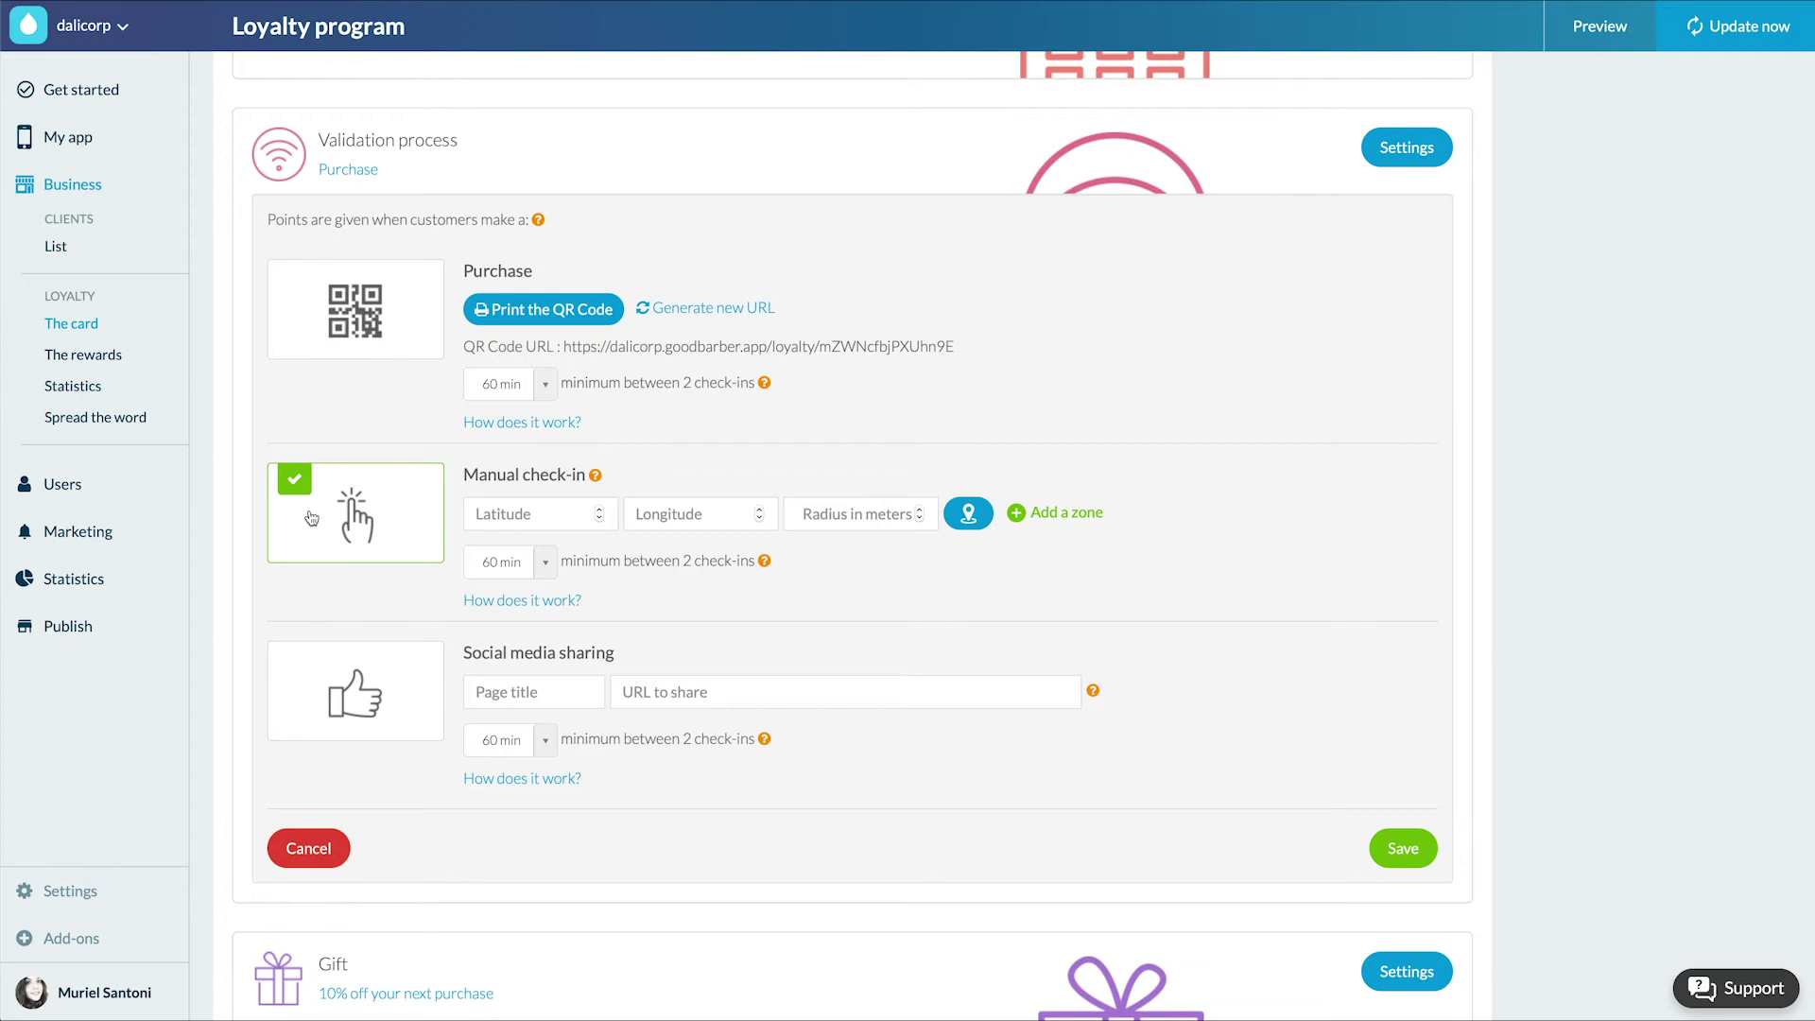
click(356, 698)
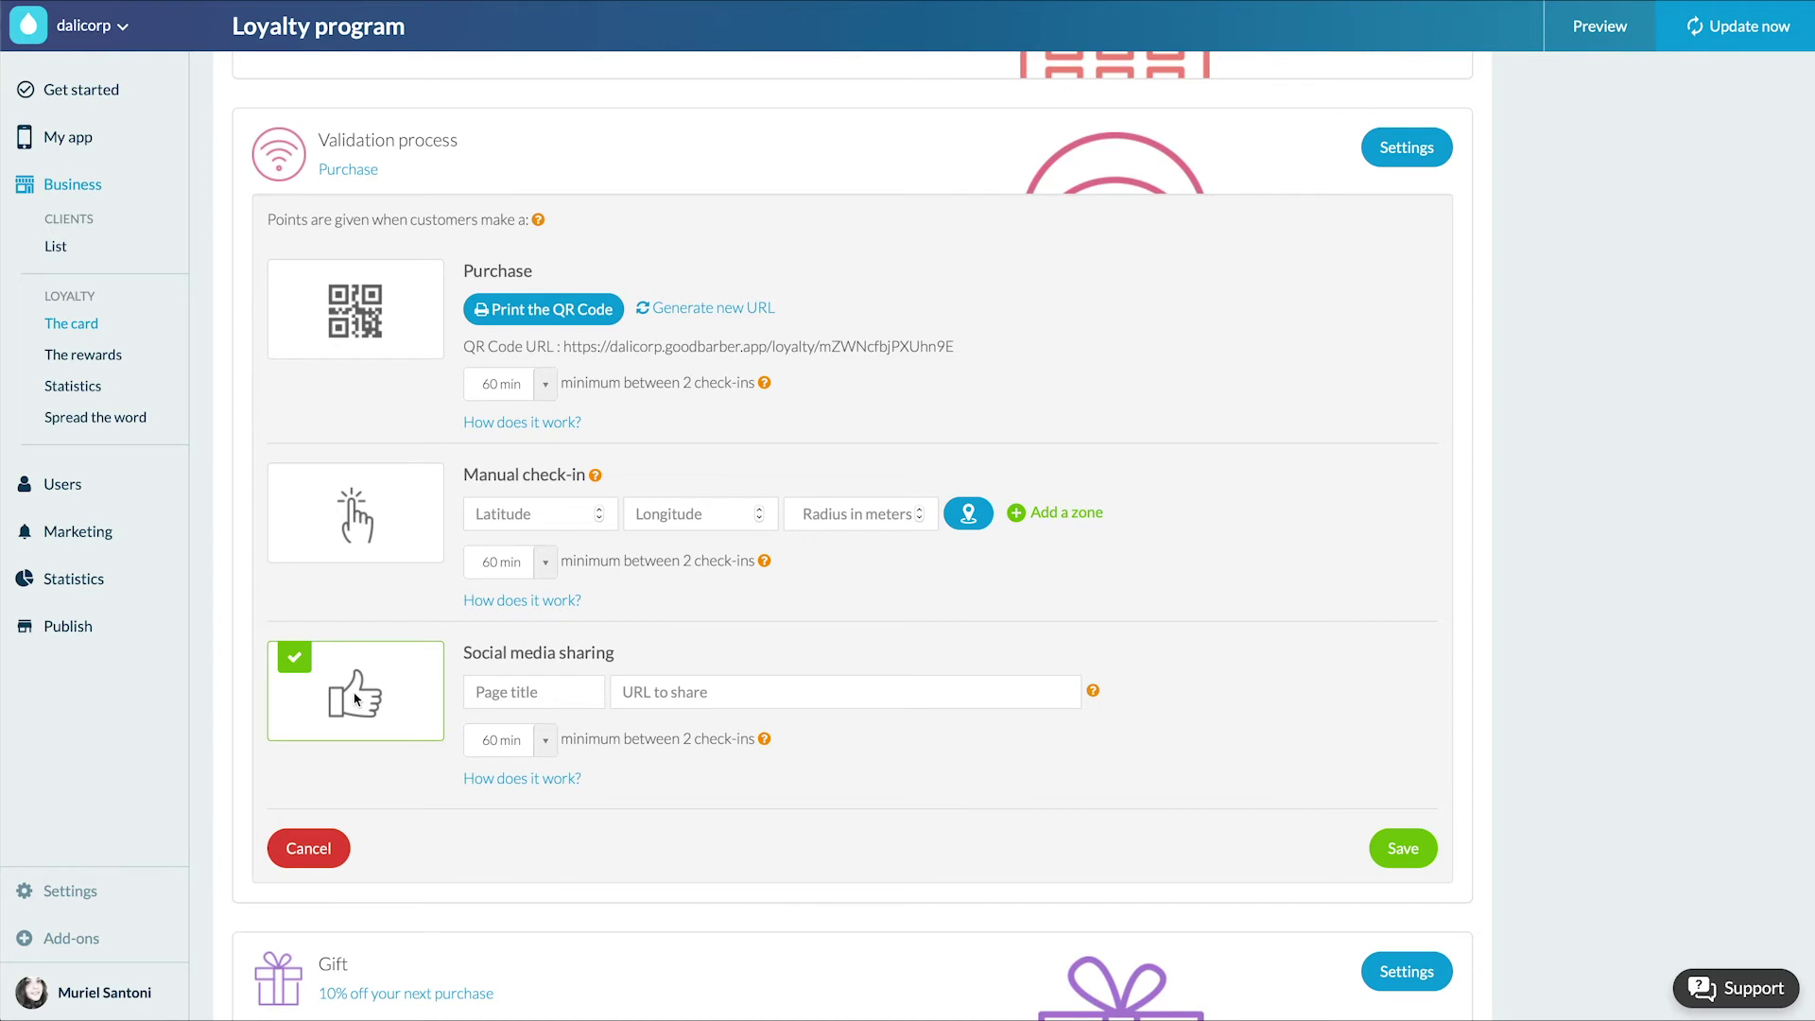
click(546, 740)
click(548, 744)
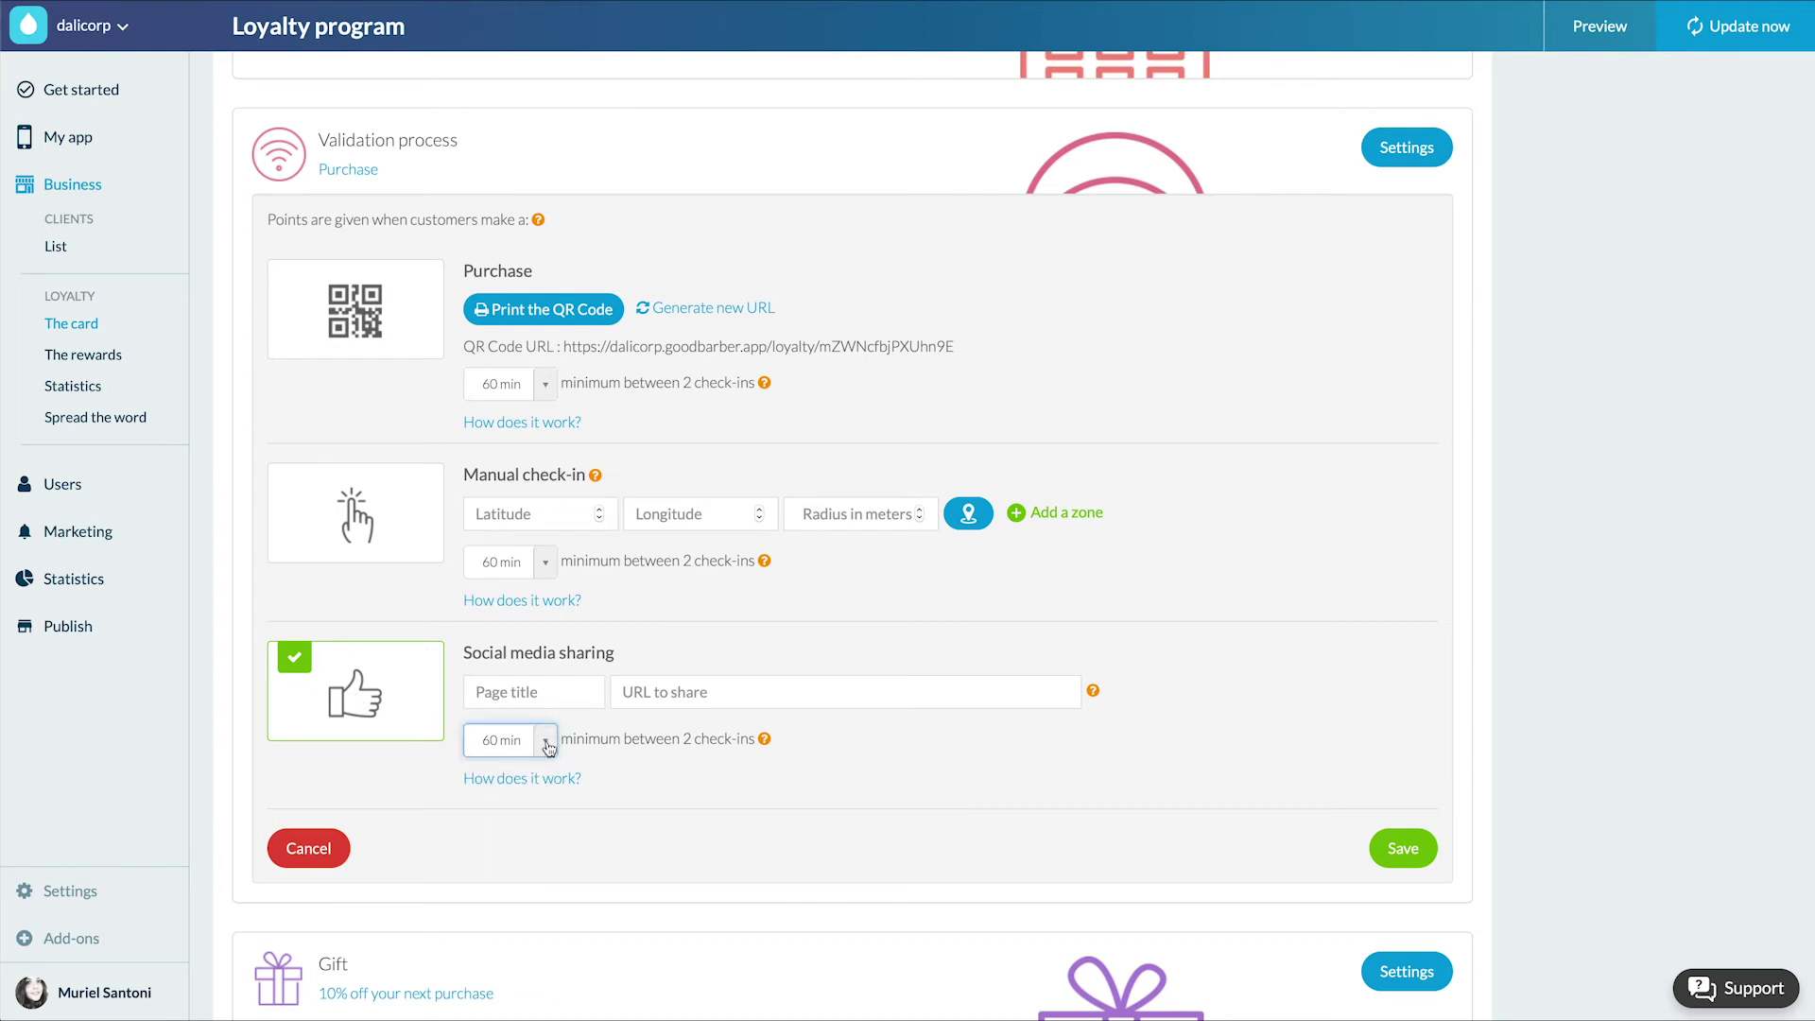
click(373, 311)
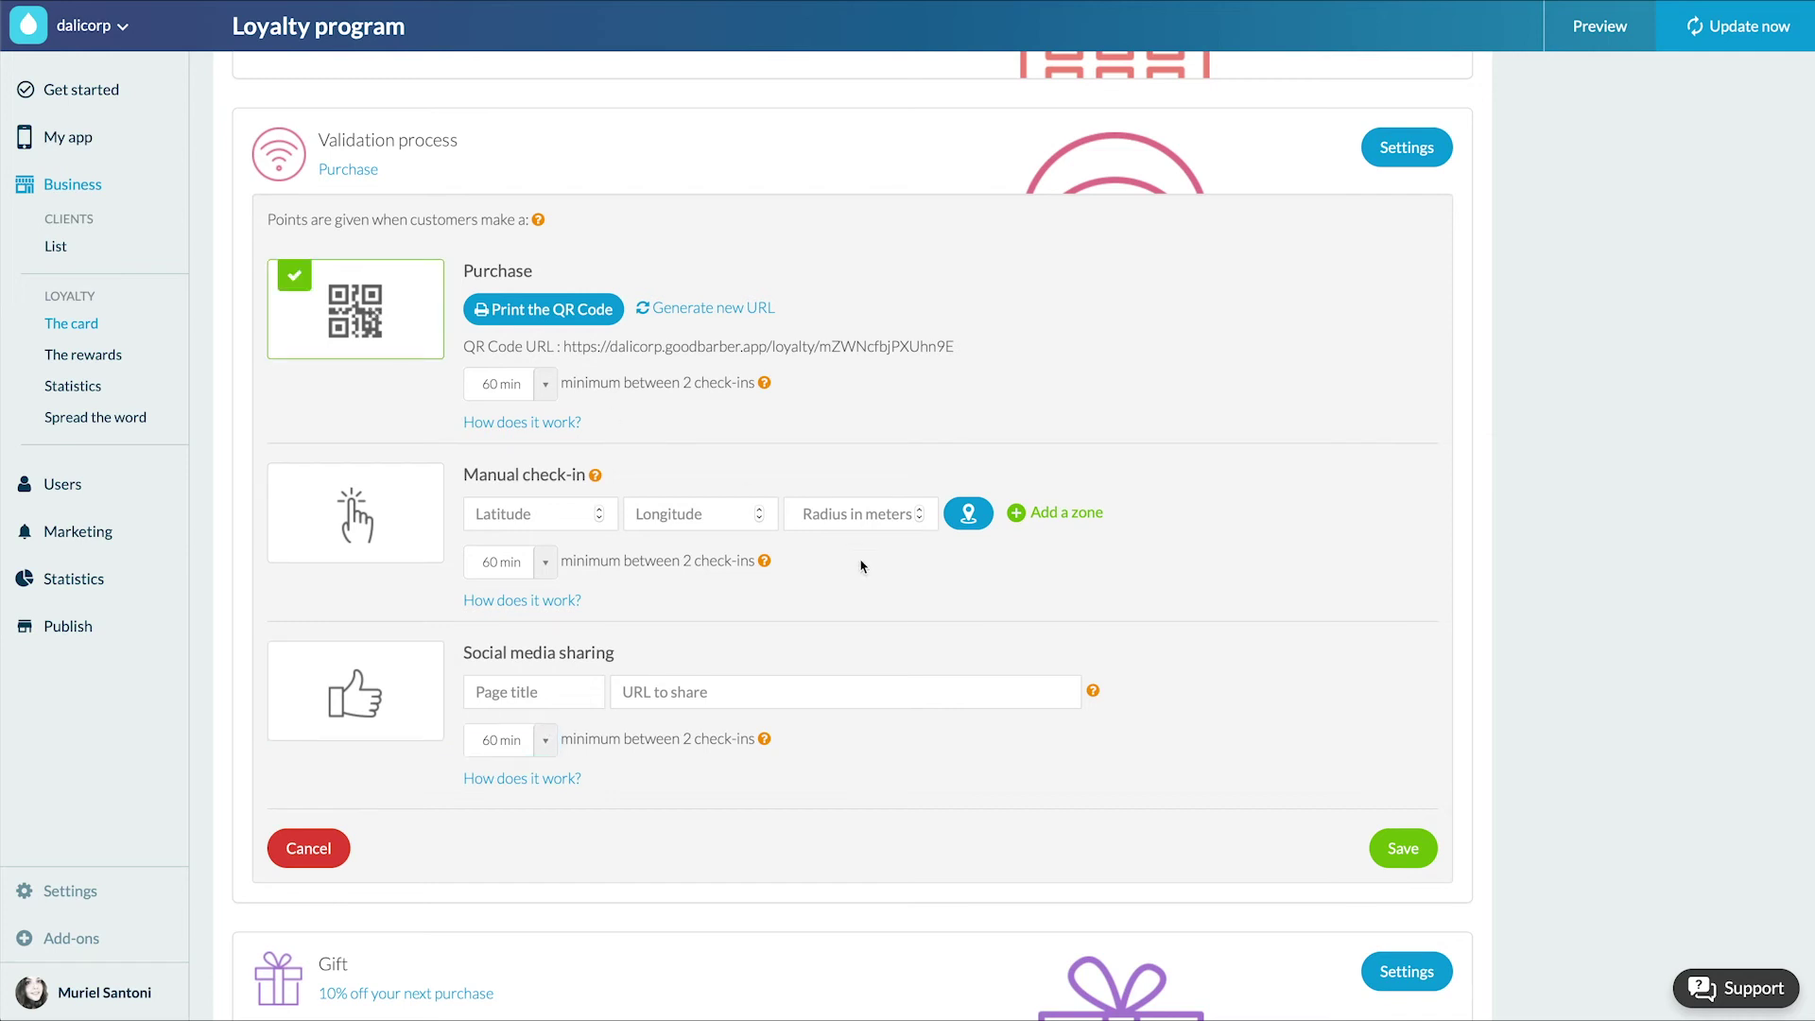
click(1388, 842)
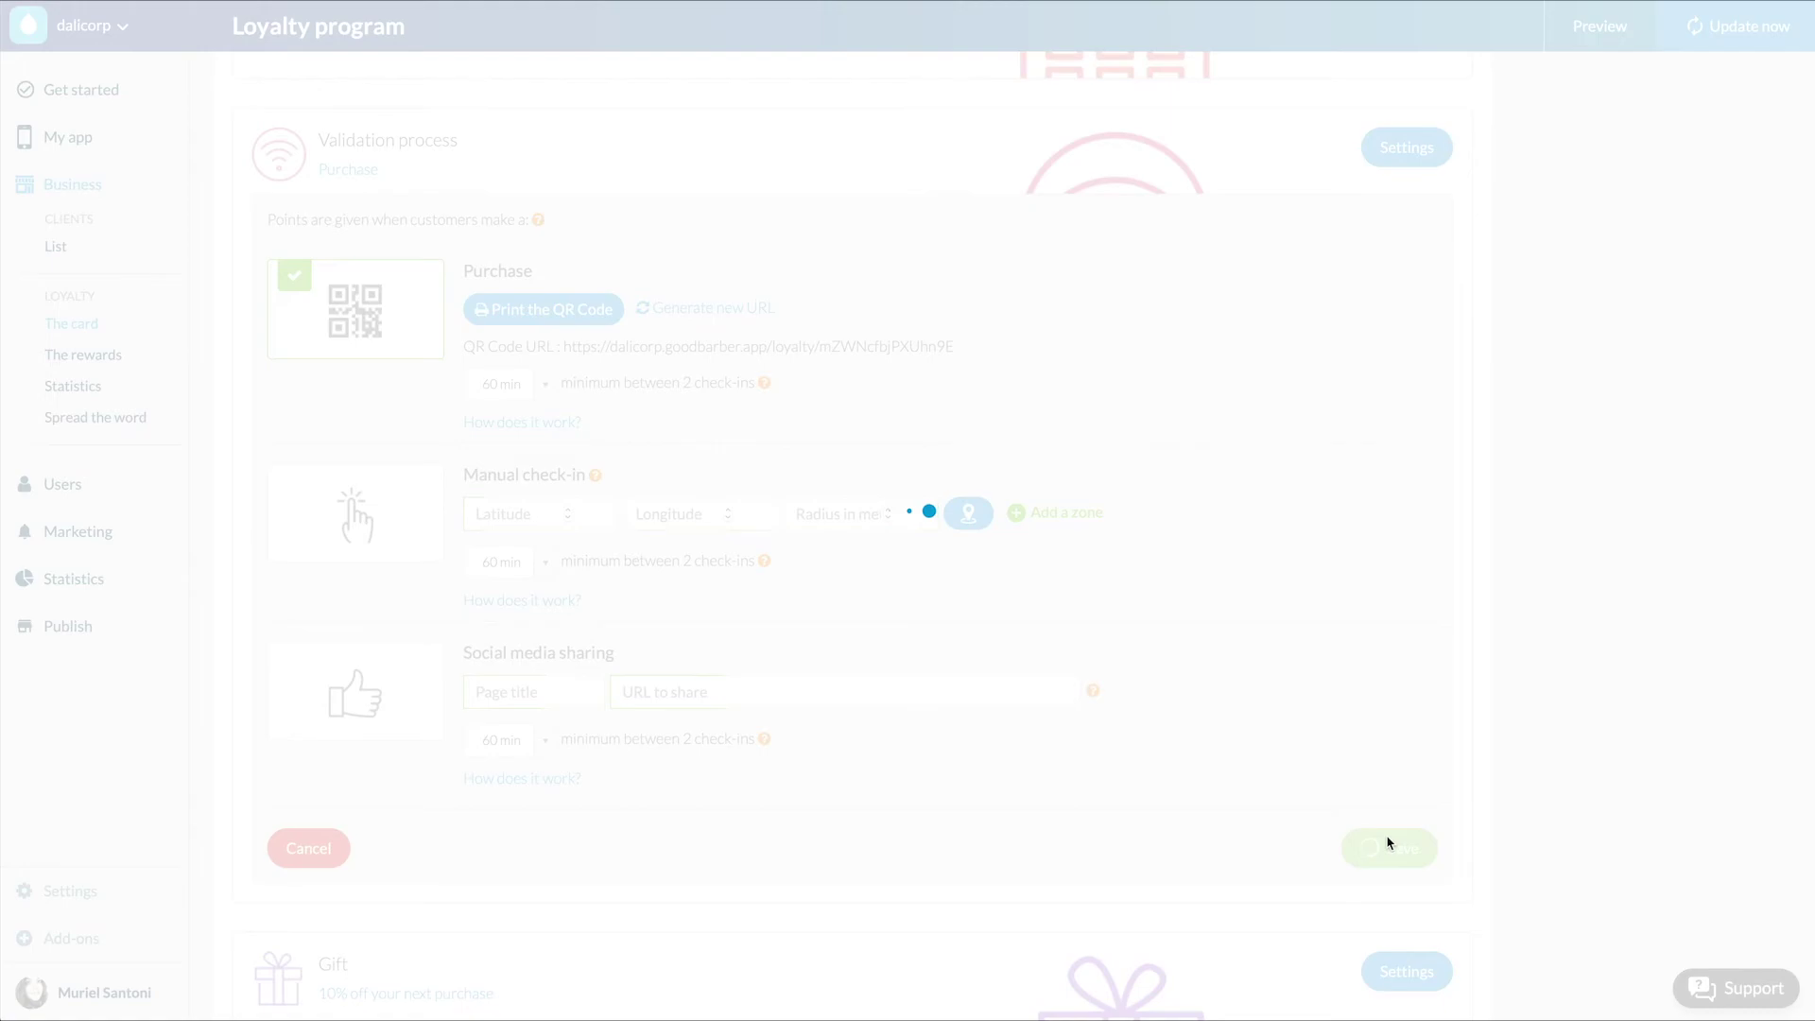
scroll(1387, 856, down, 3)
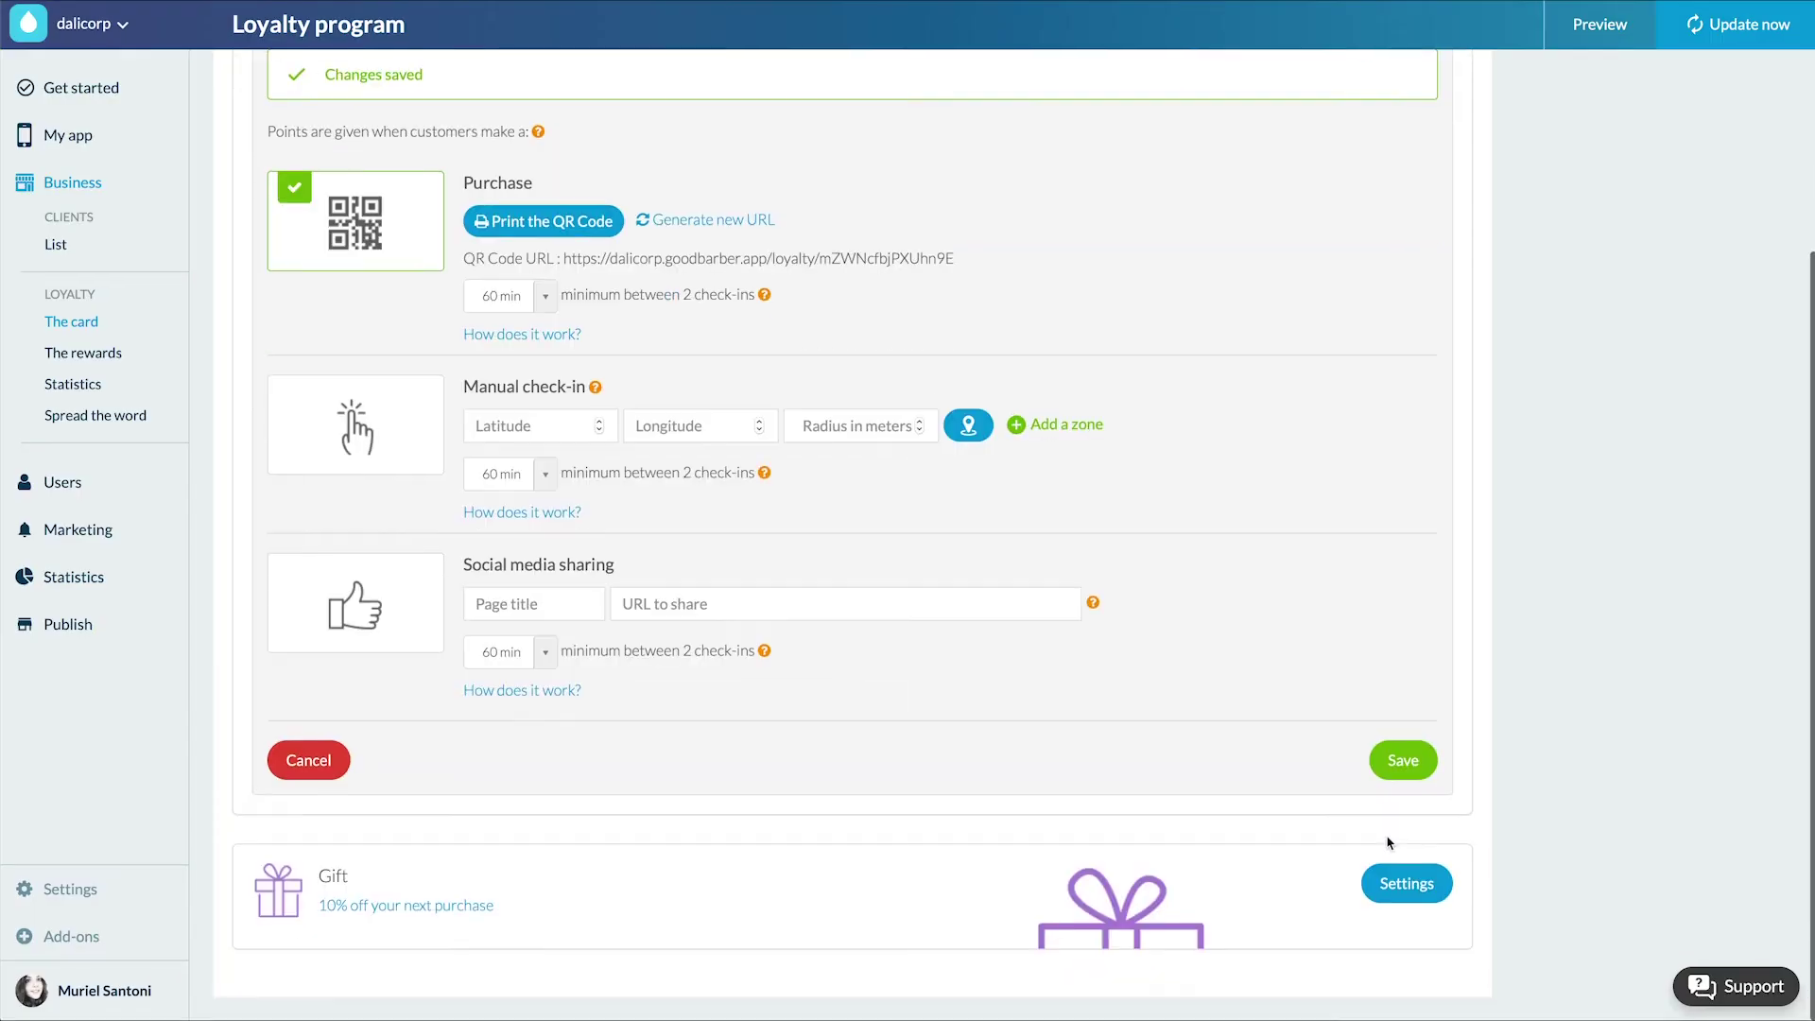
In the gift settings, keep the gift offer's expiry at Never.
click(1275, 899)
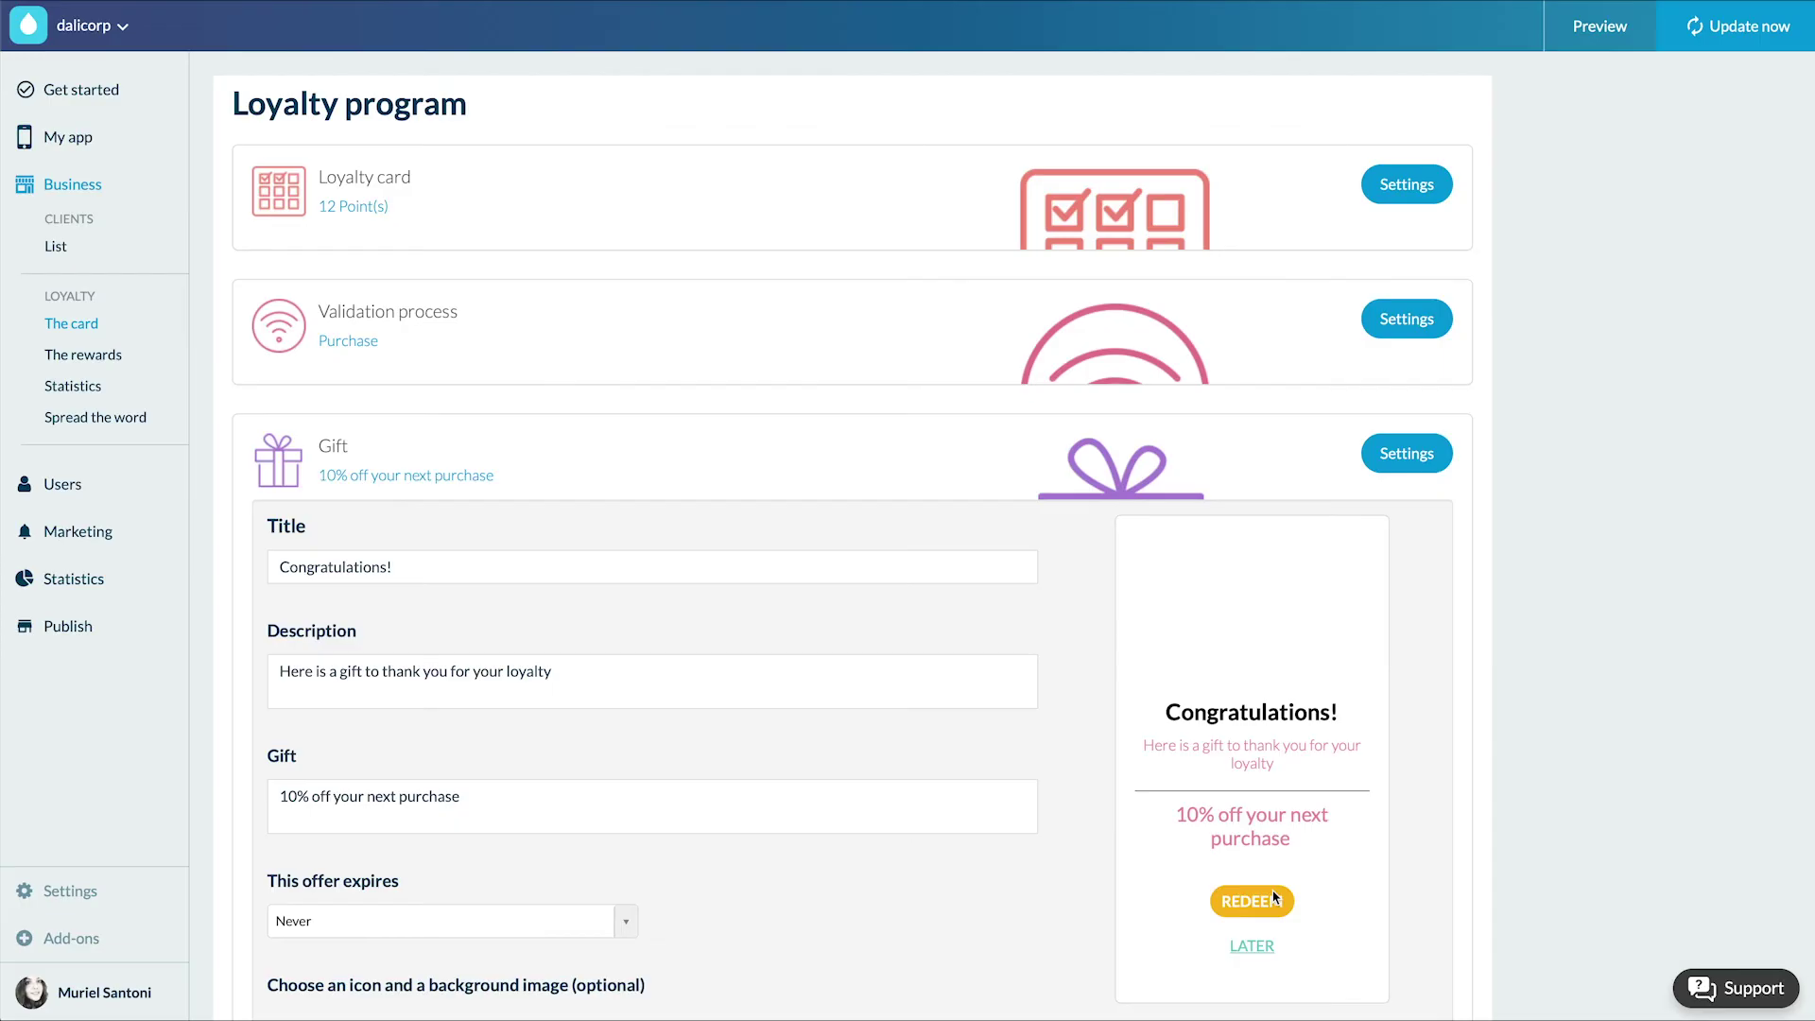
scroll(1275, 899, down, 3)
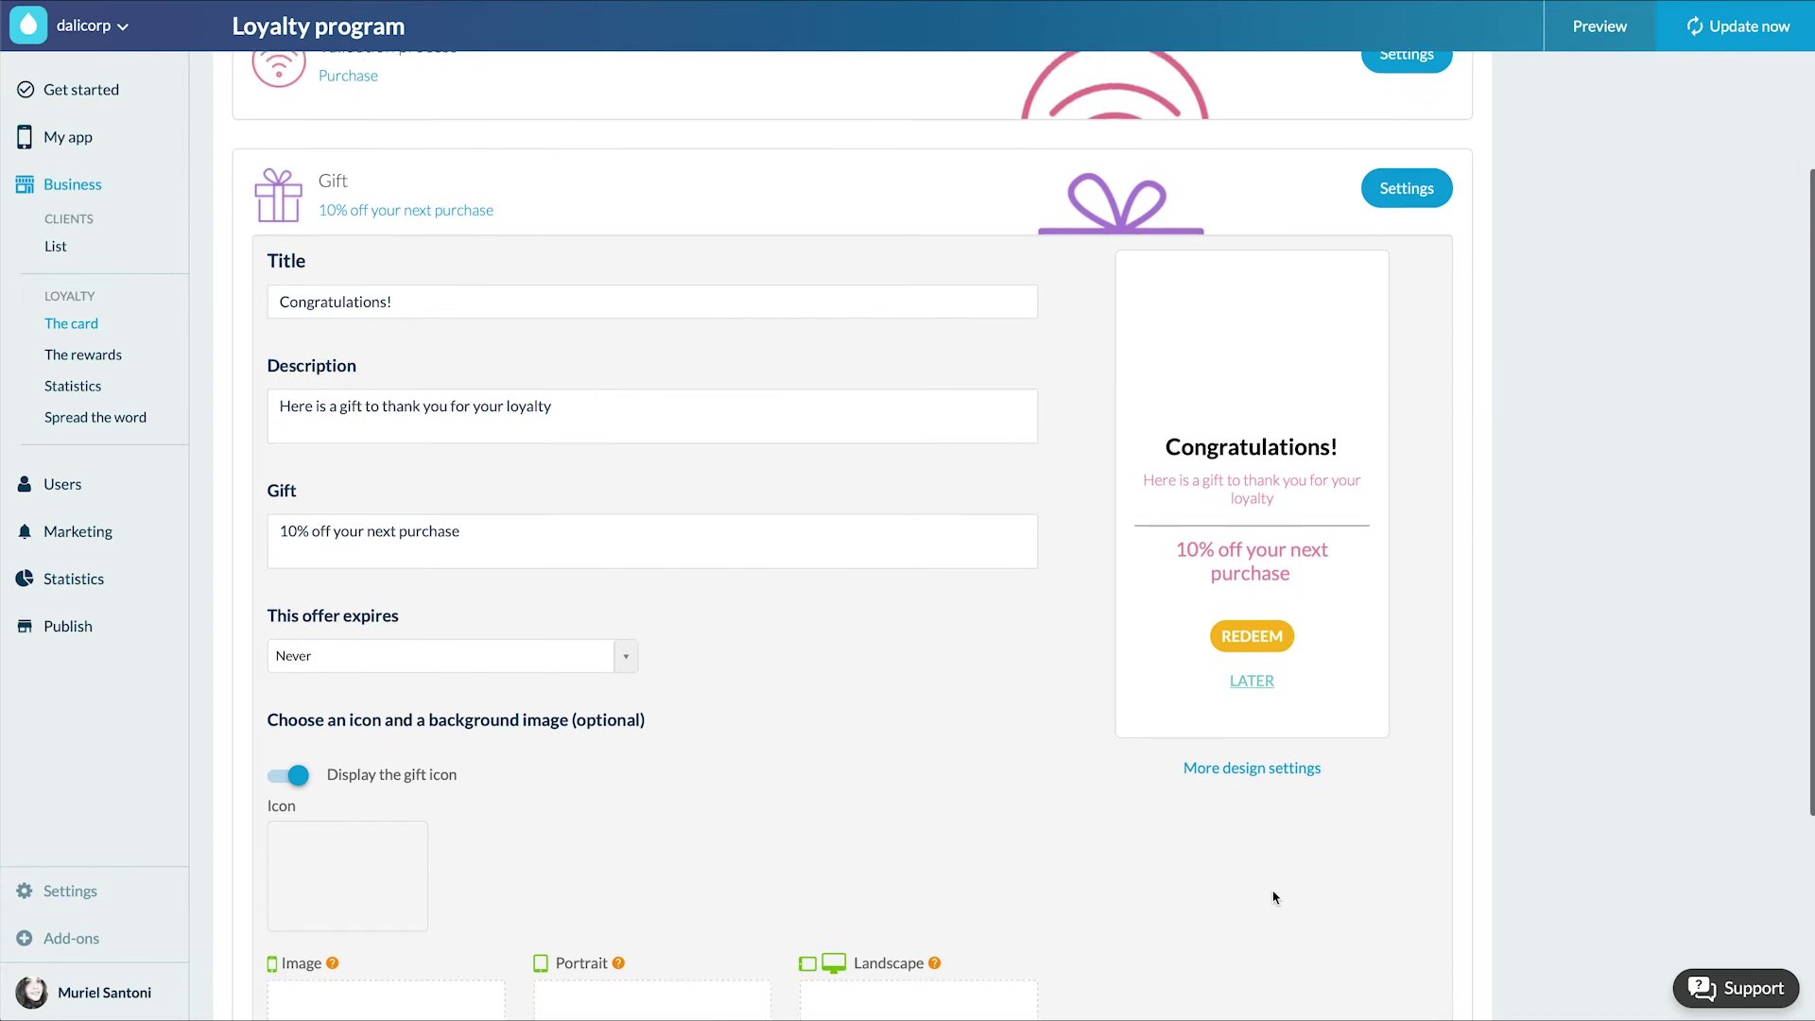
scroll(1275, 898, down, 1)
scroll(1006, 740, down, 2)
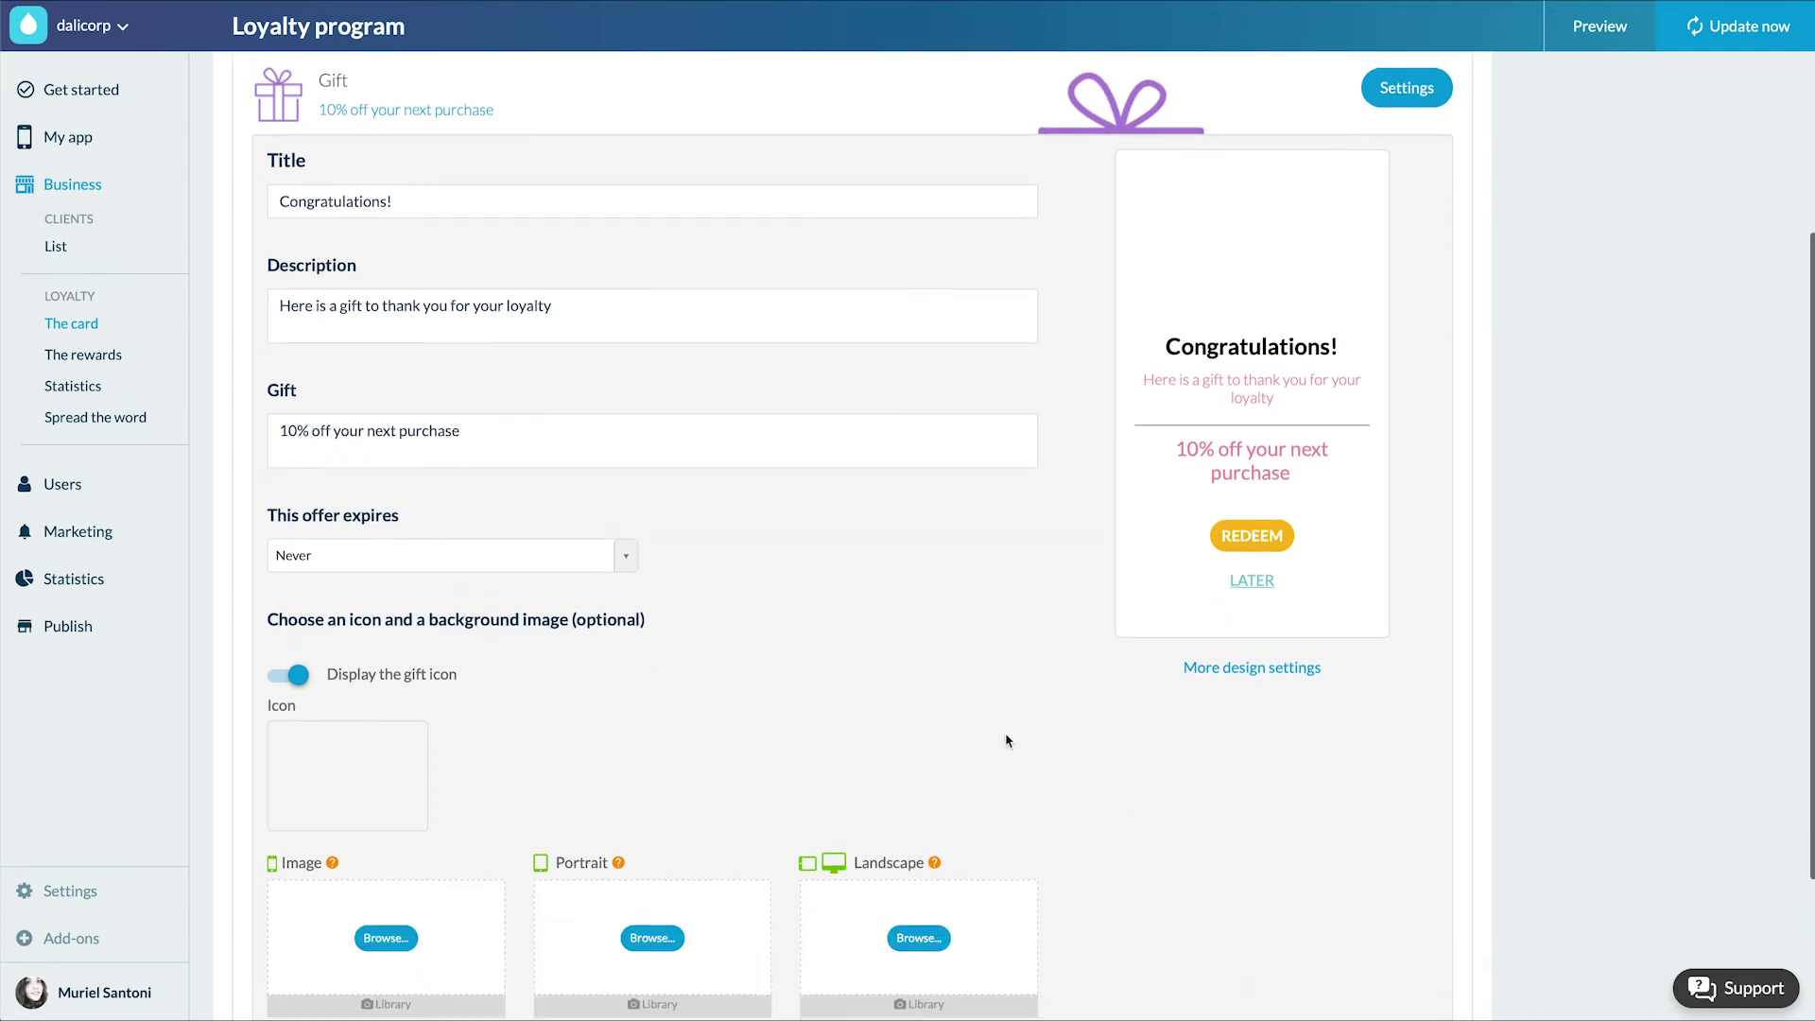
click(625, 470)
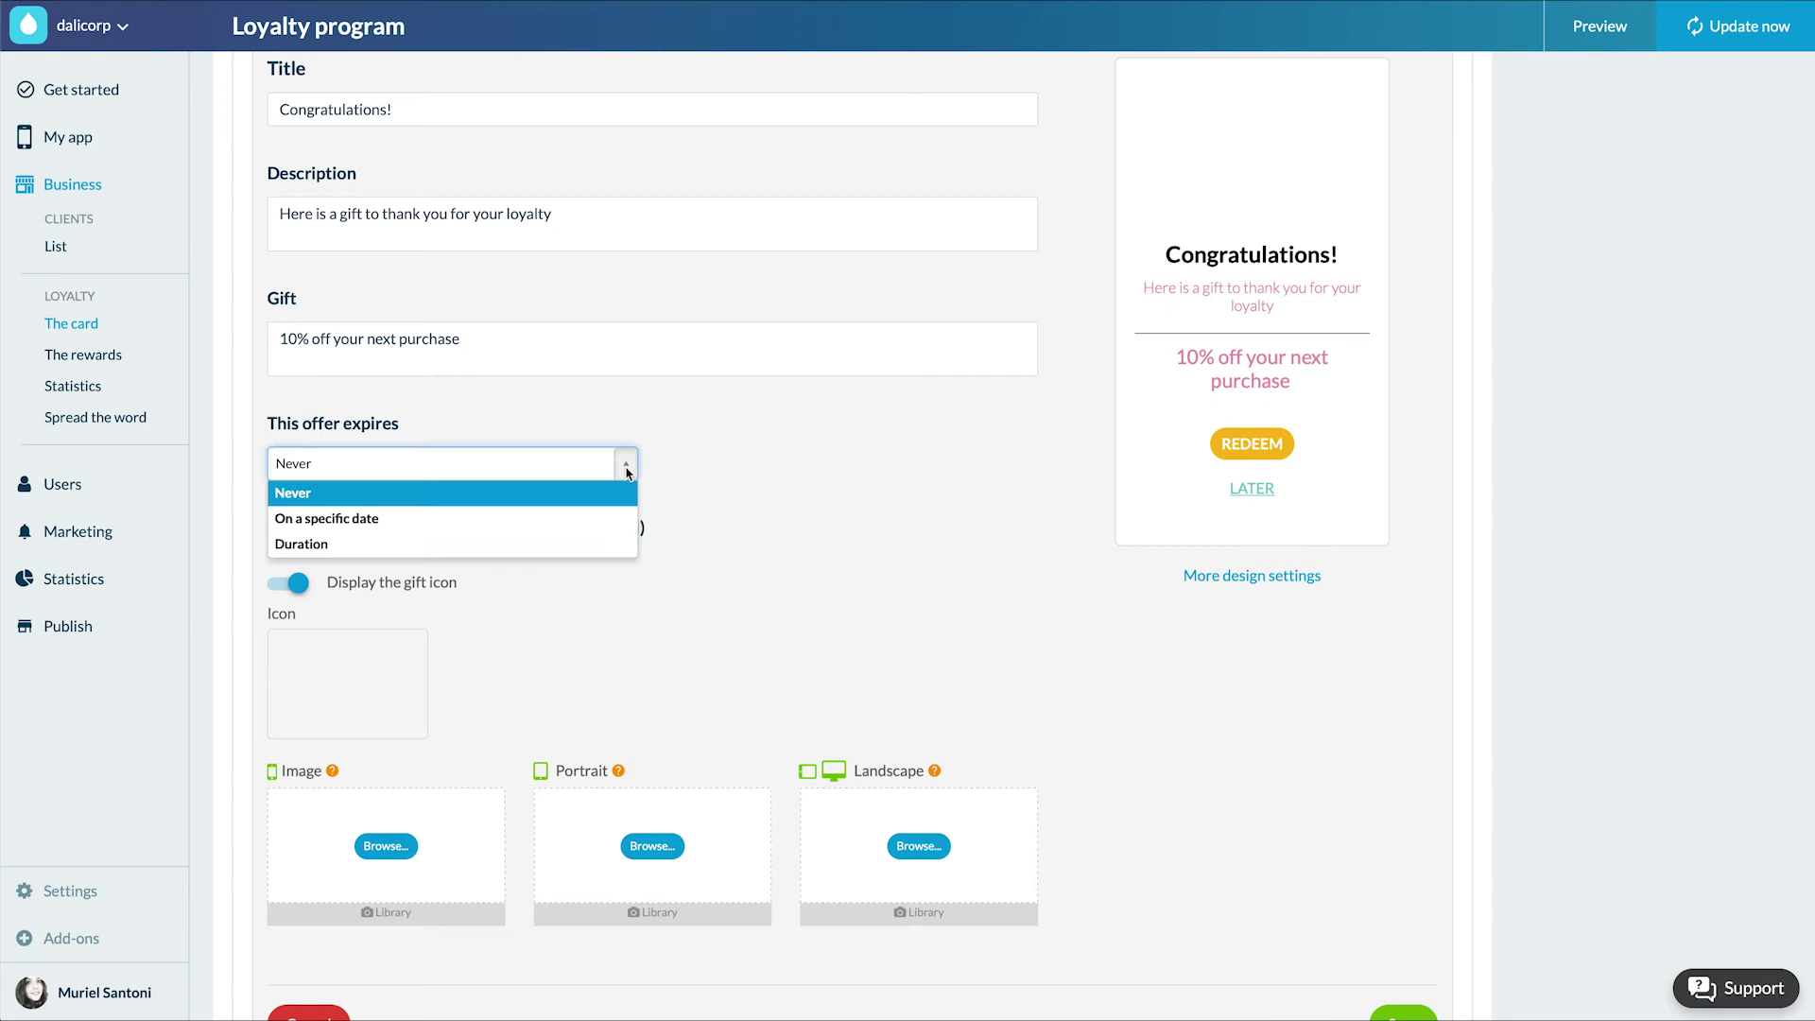
click(627, 469)
Give the gift the takeaway coffee cup icon from Food and save the gift settings.
click(385, 660)
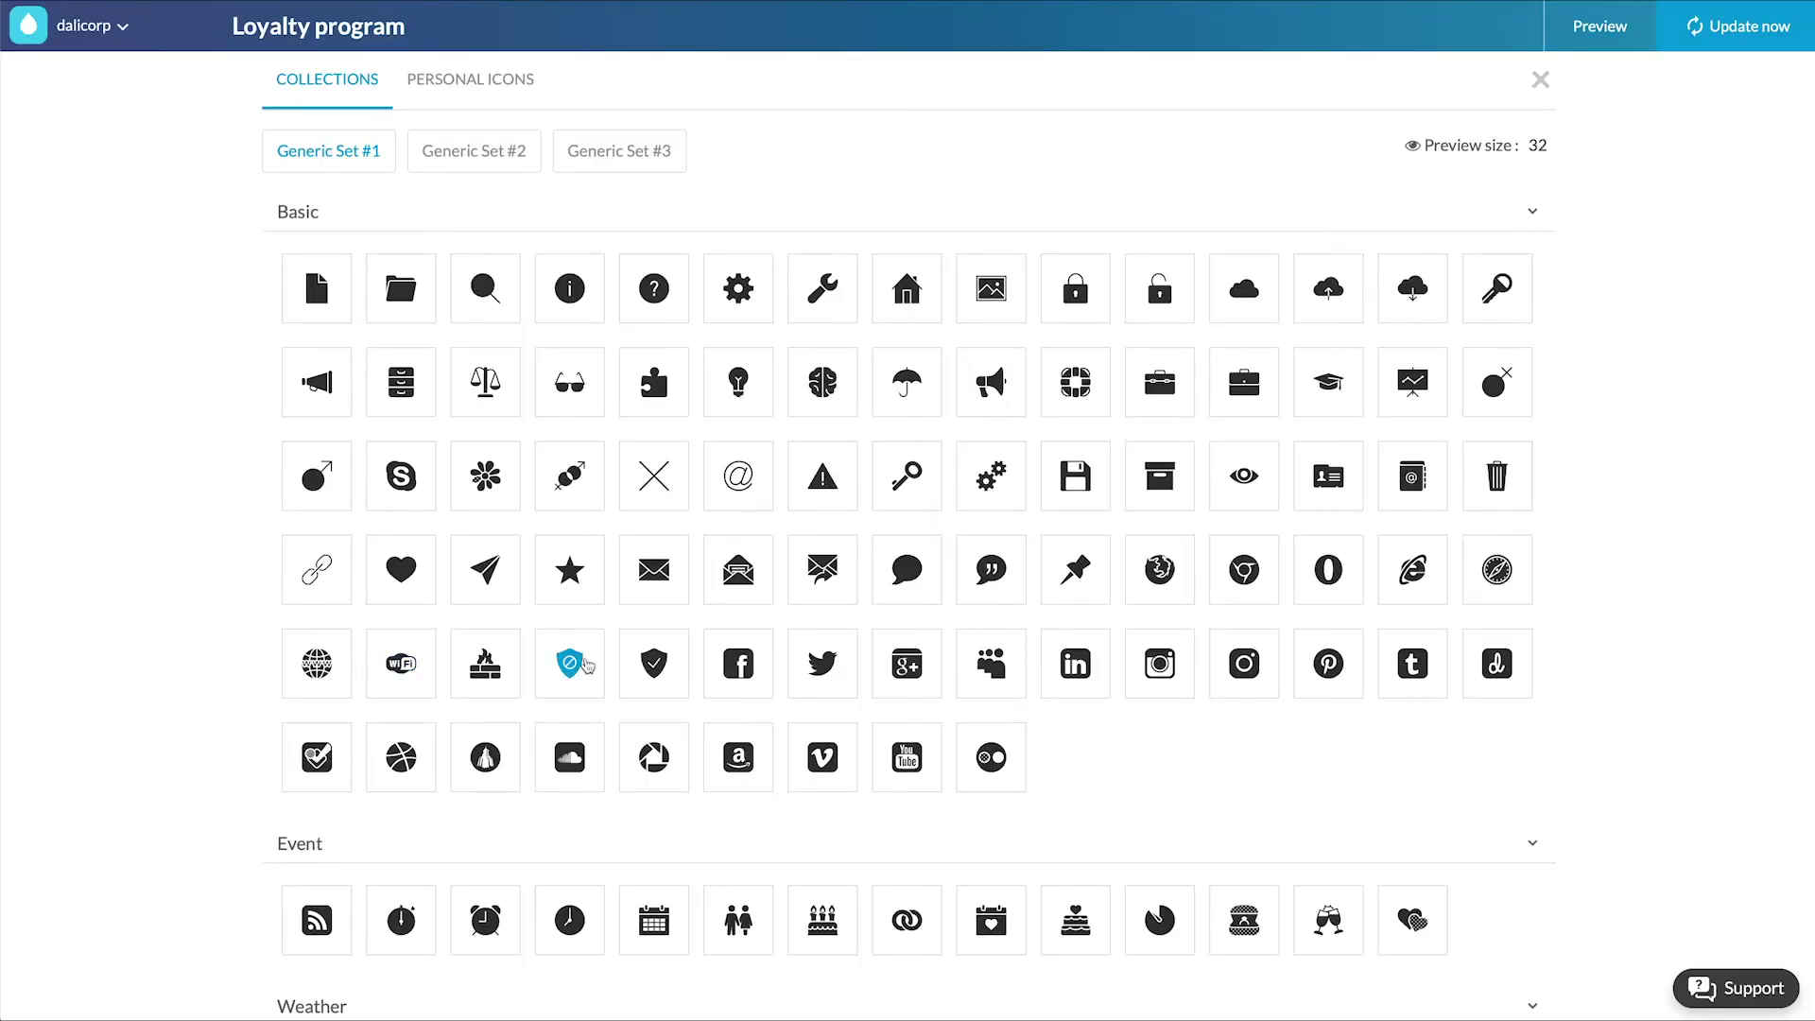
scroll(1087, 756, down, 8)
scroll(1092, 764, down, 15)
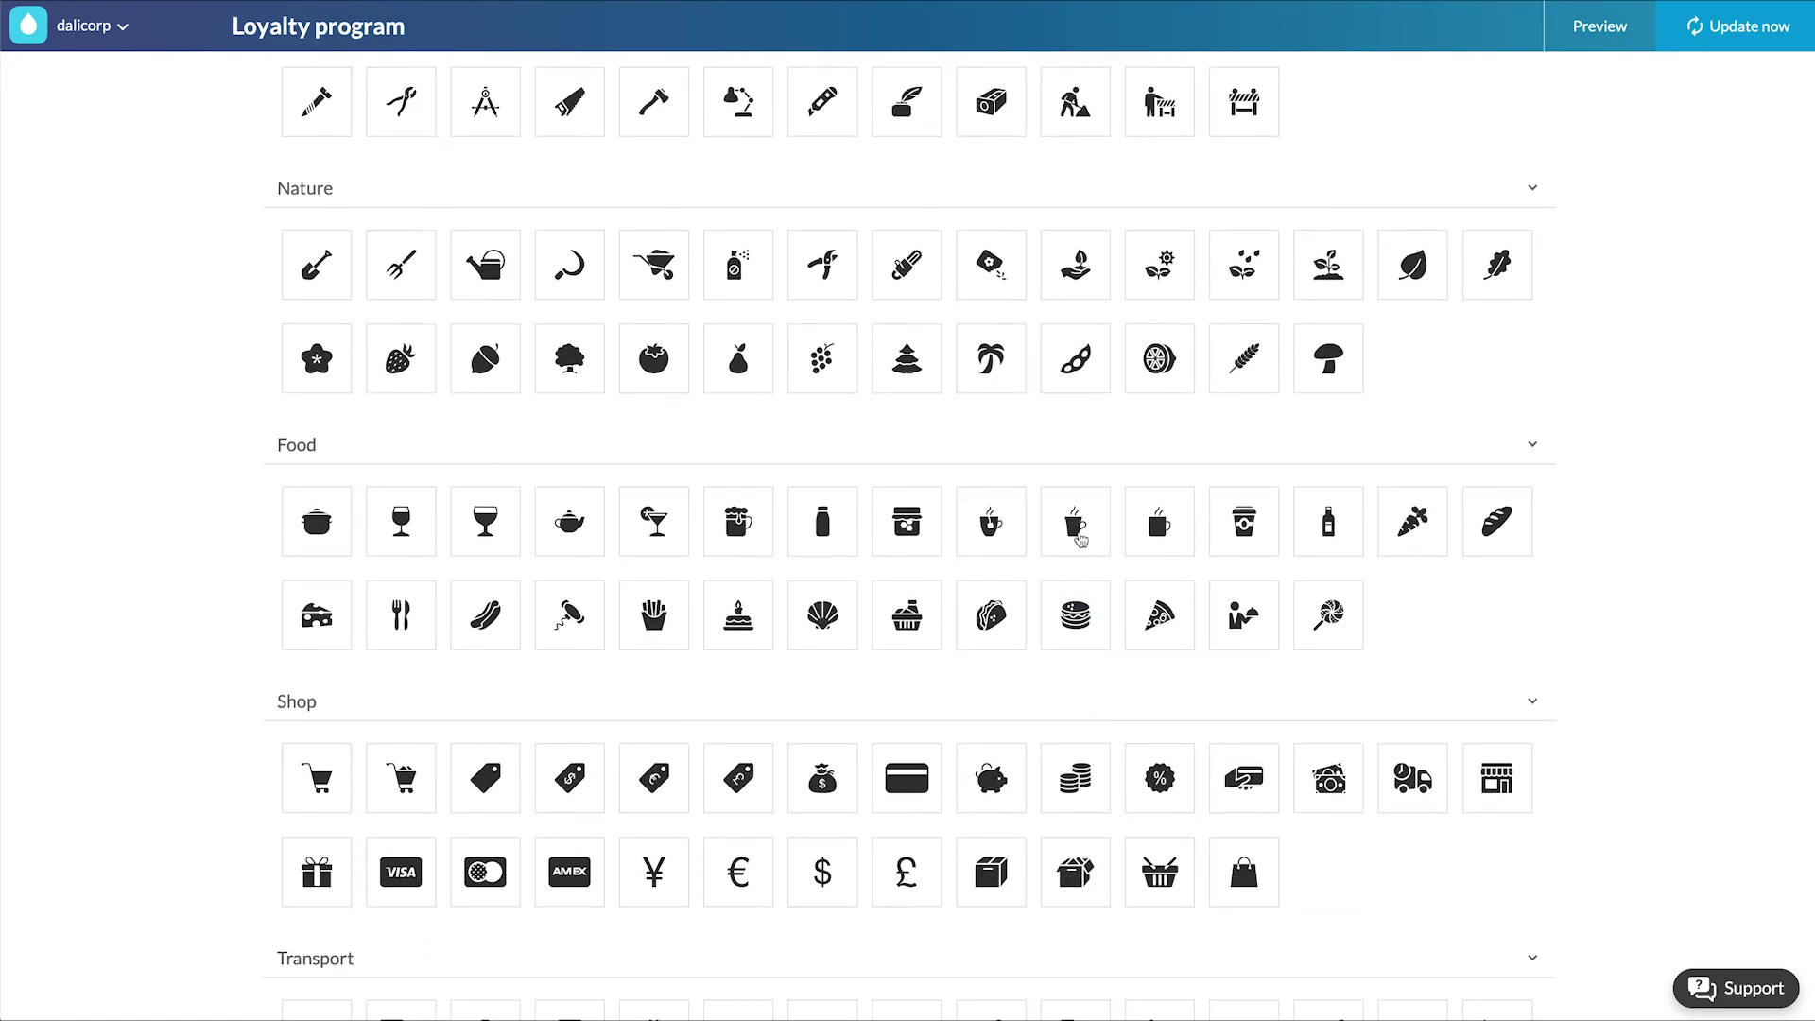
click(1241, 524)
scroll(1009, 669, down, 1)
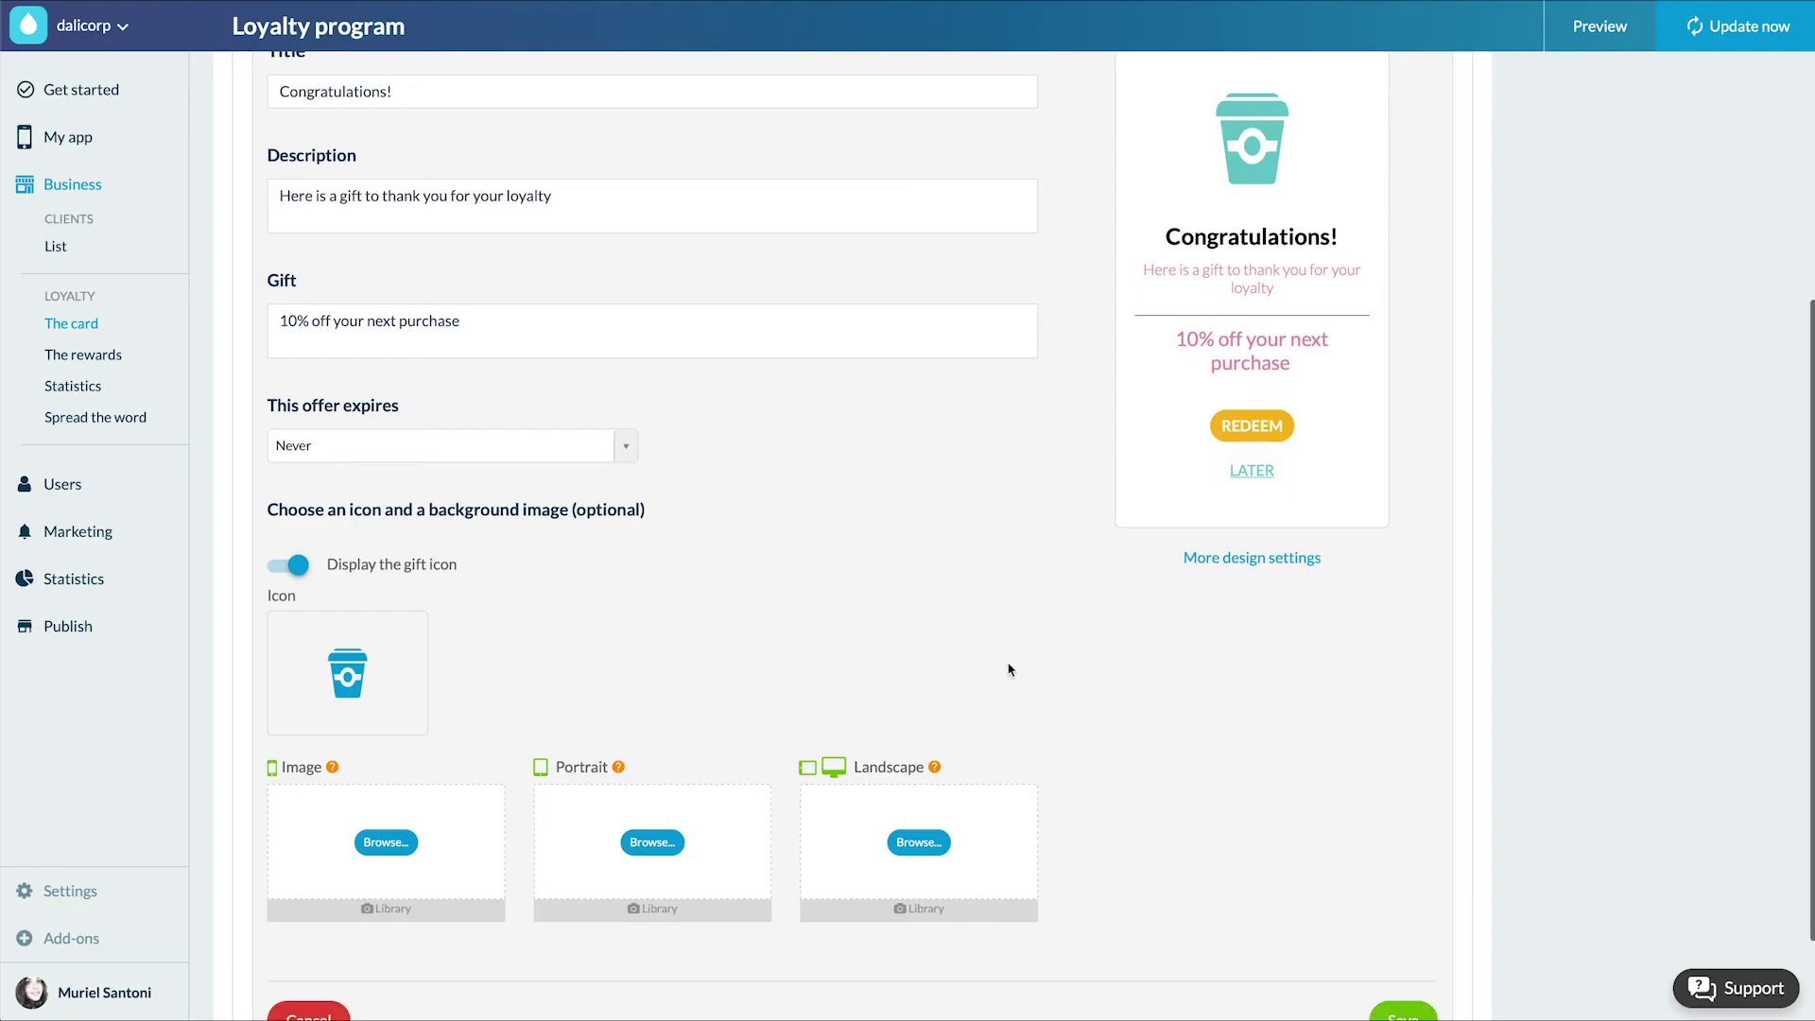
scroll(1009, 669, down, 3)
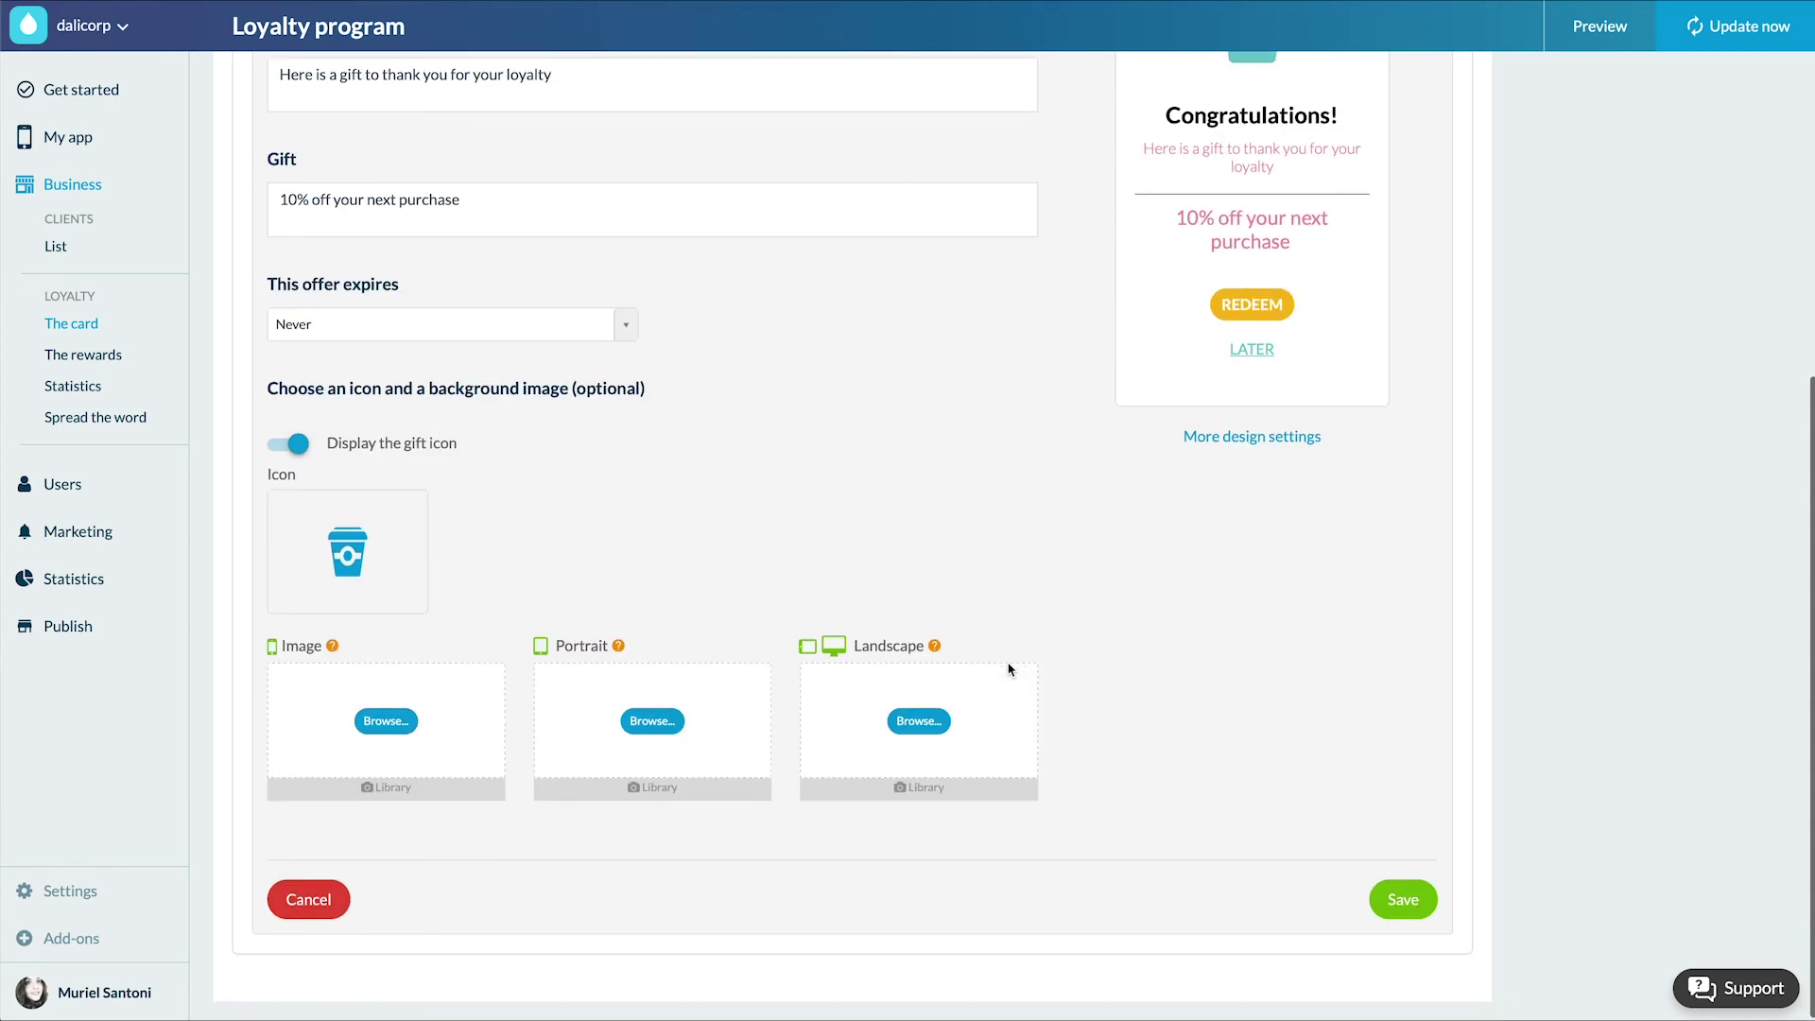
click(1406, 897)
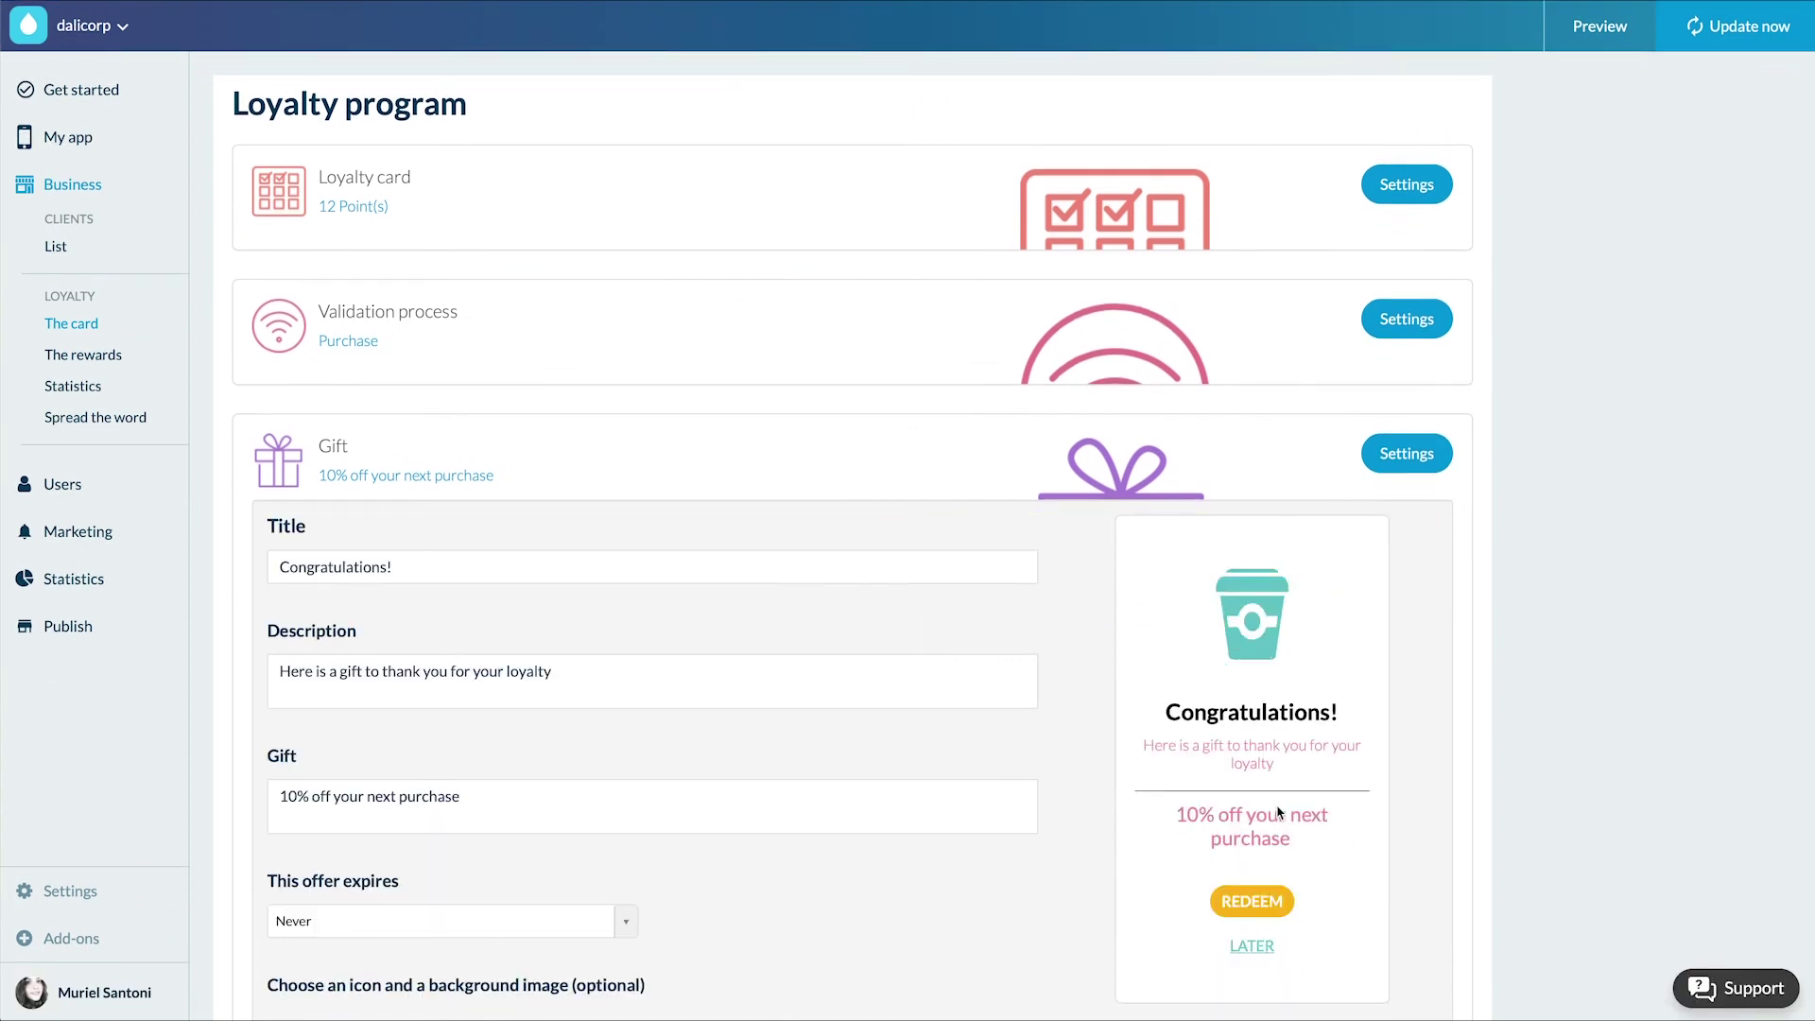
On the rewards page, turn on the Welcome reward and the Check-in reward.
click(107, 360)
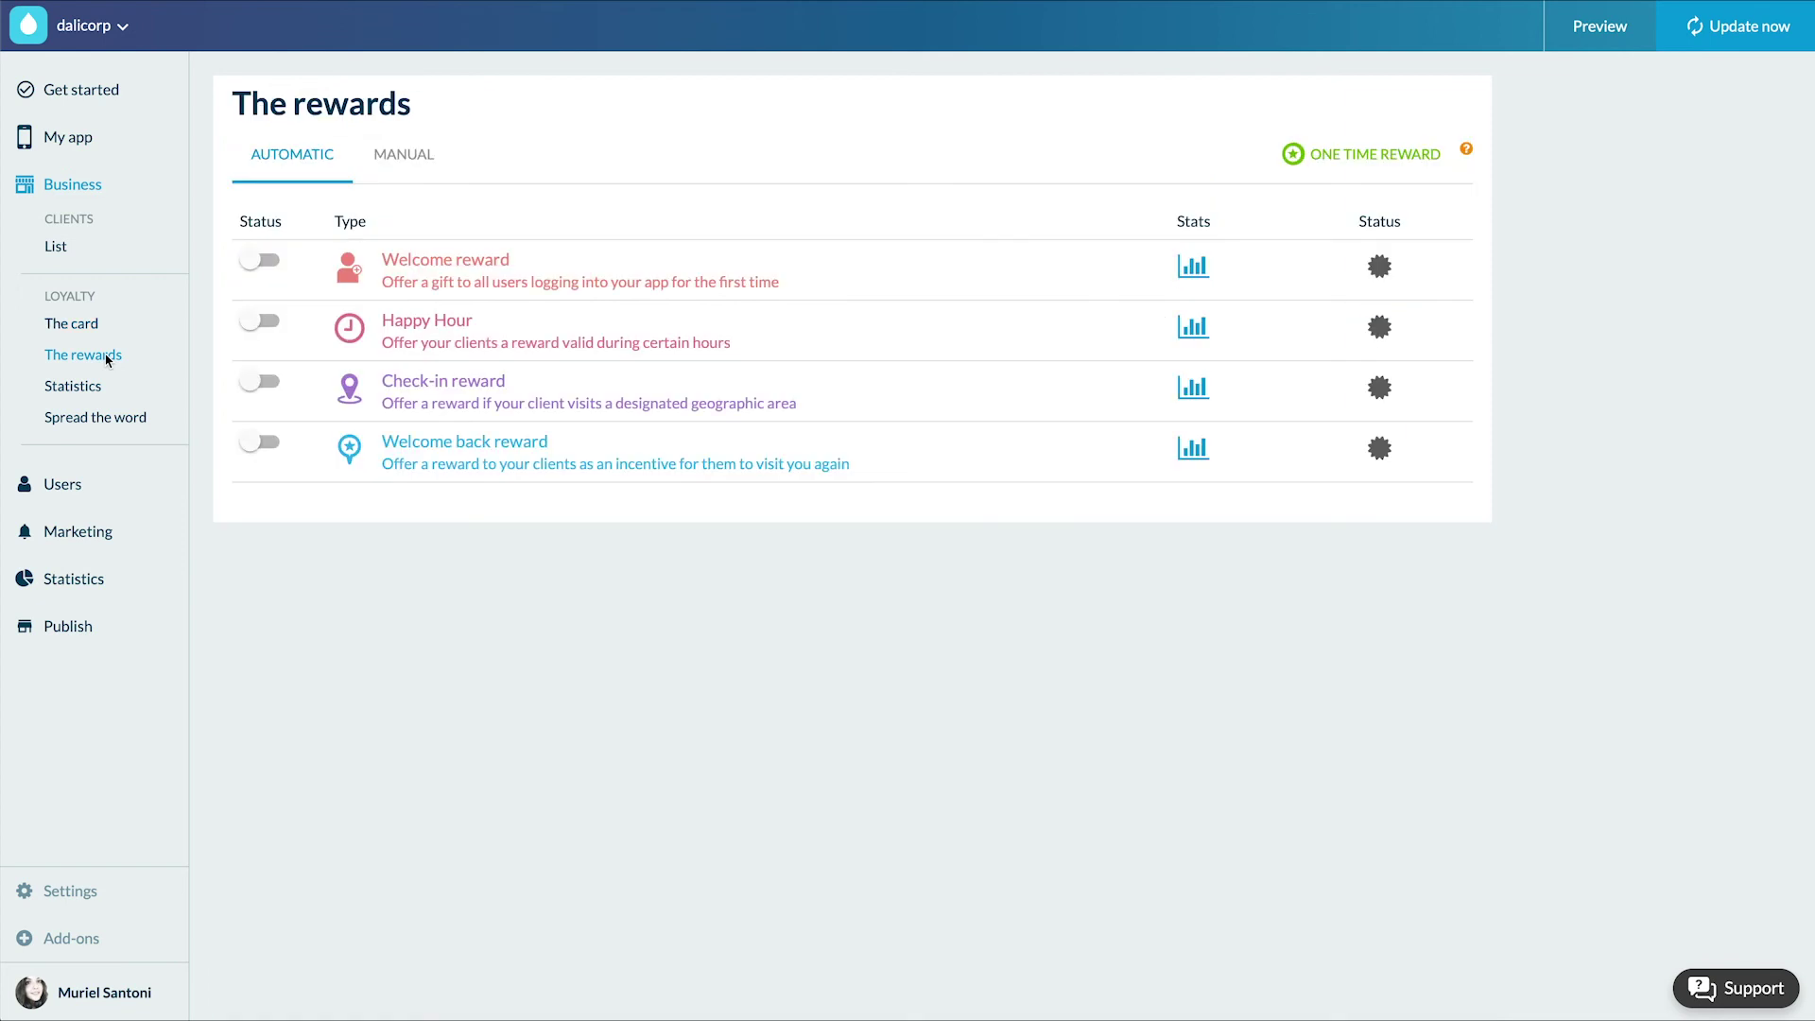
click(268, 263)
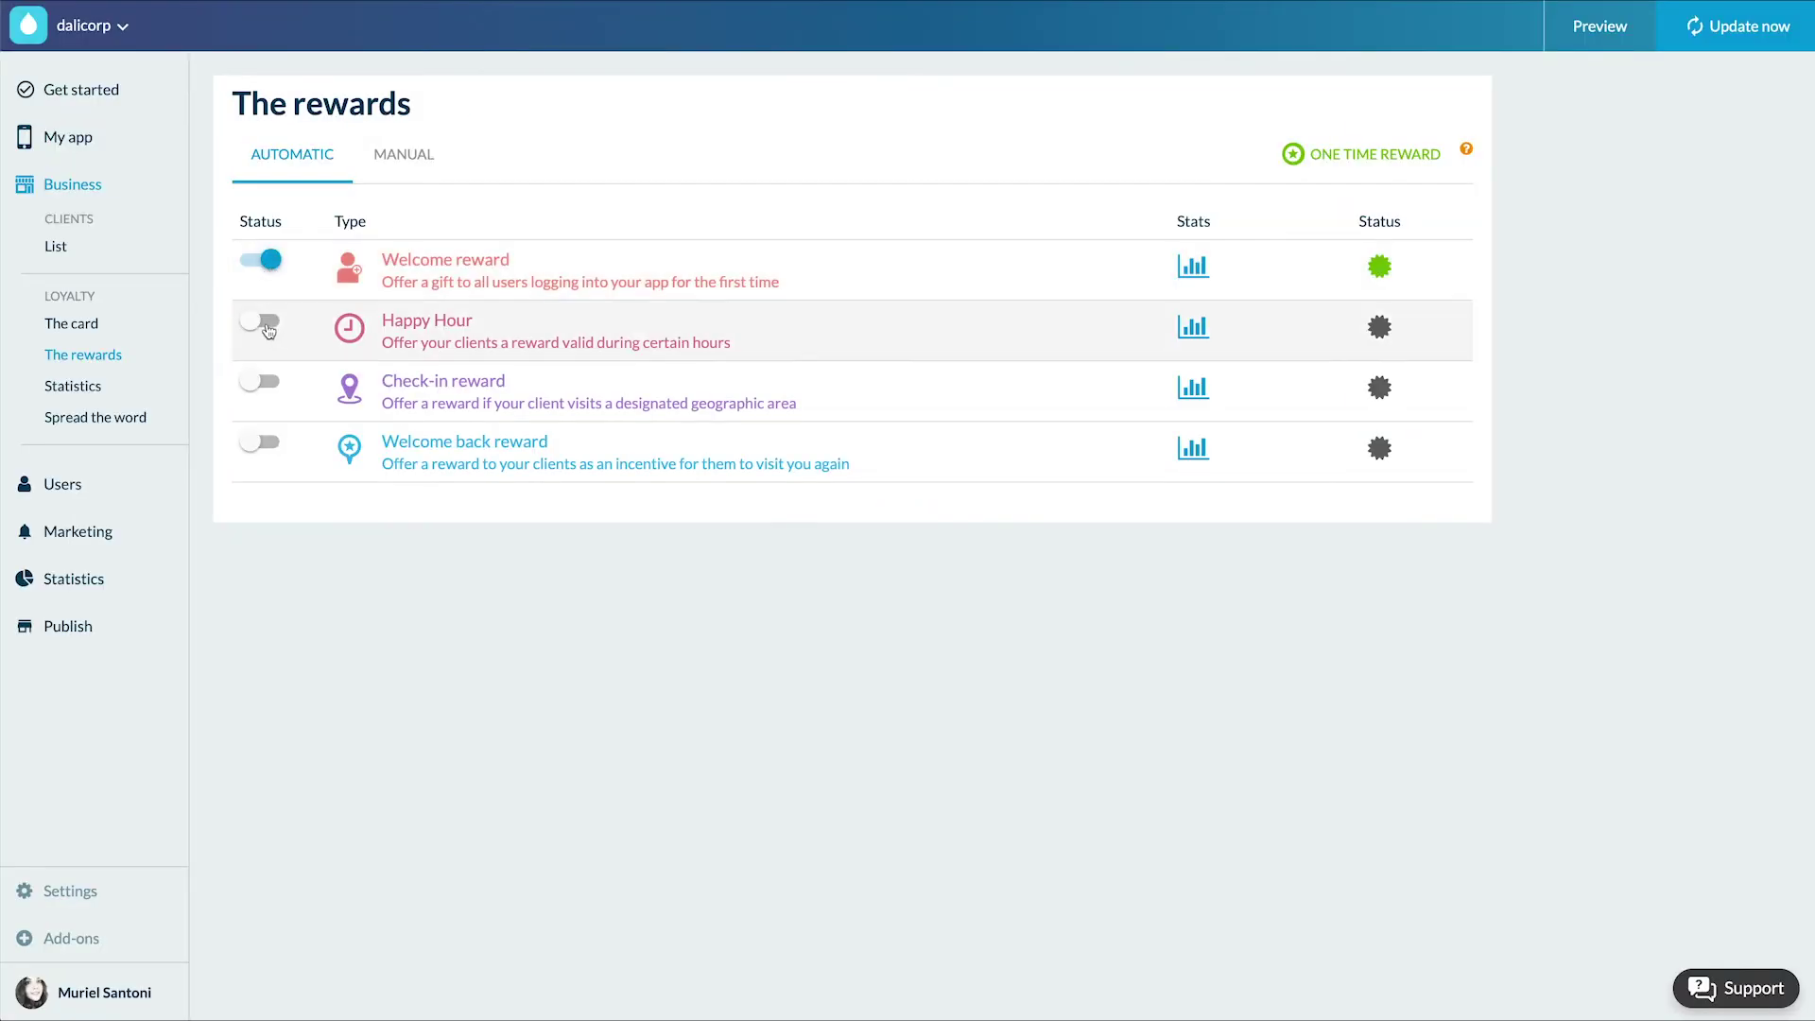
click(269, 383)
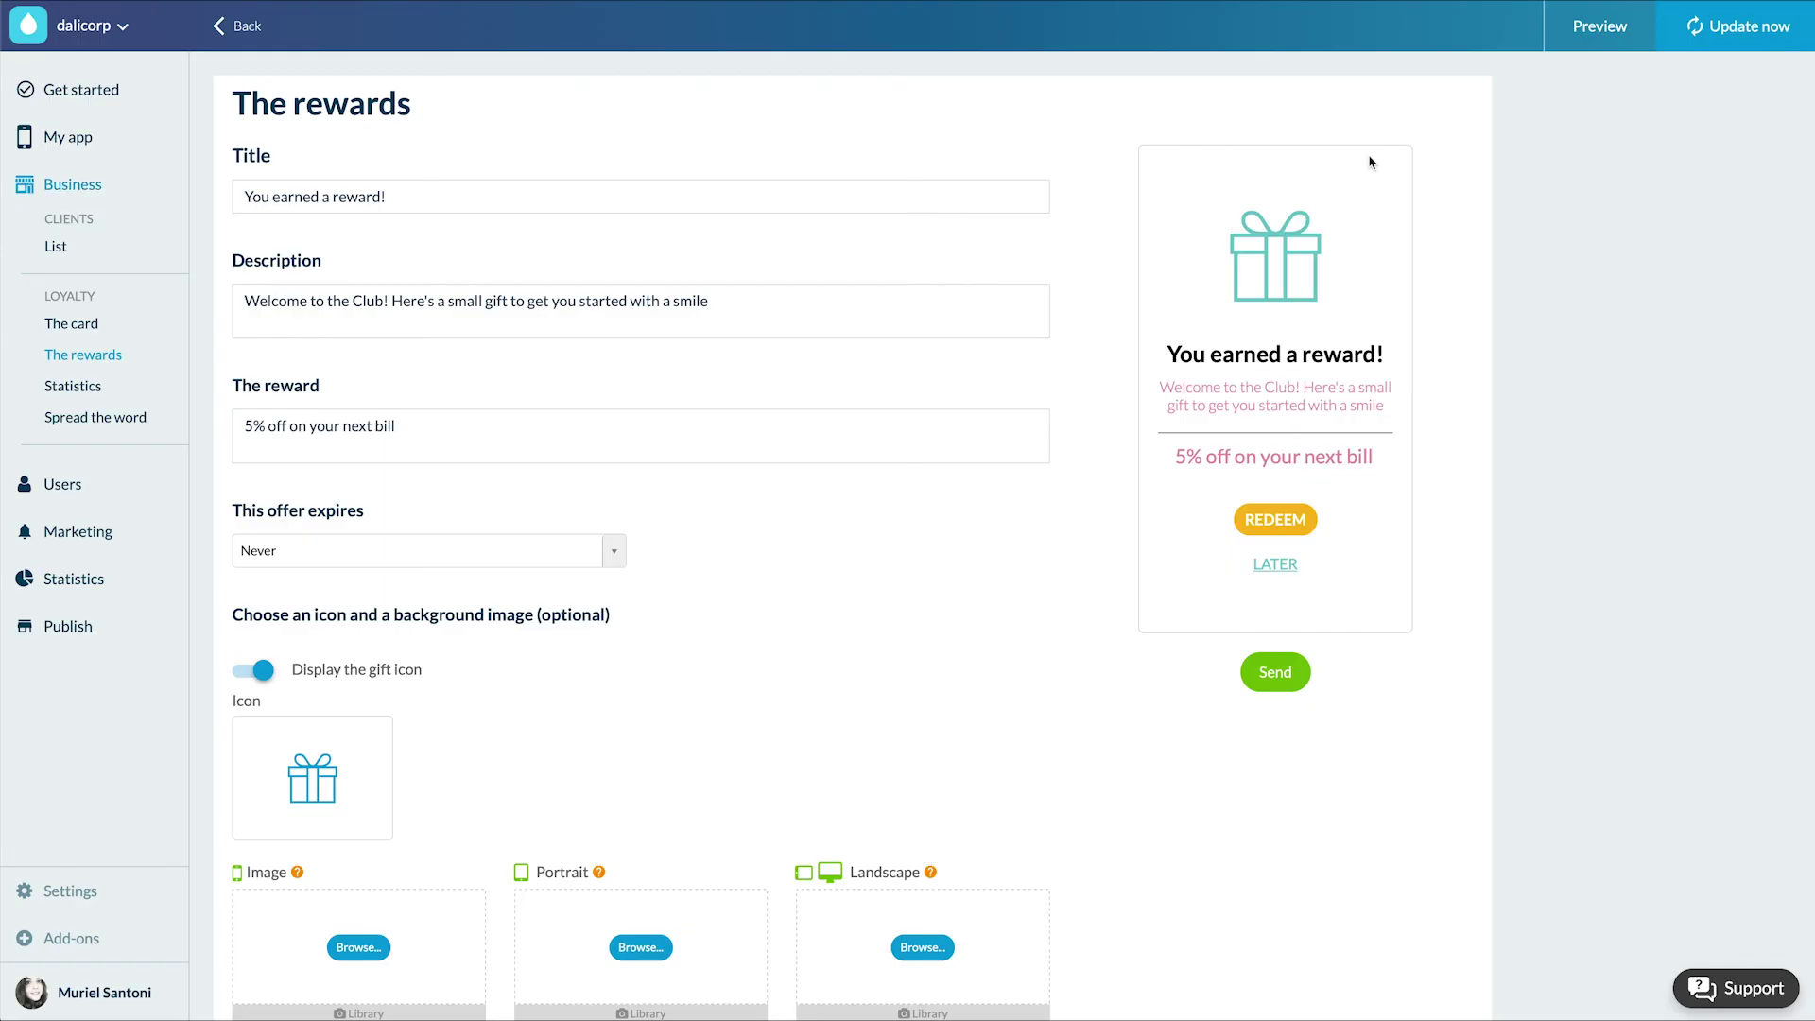
Change the reward text to 'Your next coffee free !', show the badge, and send it.
scroll(479, 383, down, 3)
key(Tab)
key(alt+shift+Left)
key(alt+shift+Left)
key(alt+shift+Left)
key(alt+shift+Left)
key(alt+shift+Left)
key(alt+shift+Left)
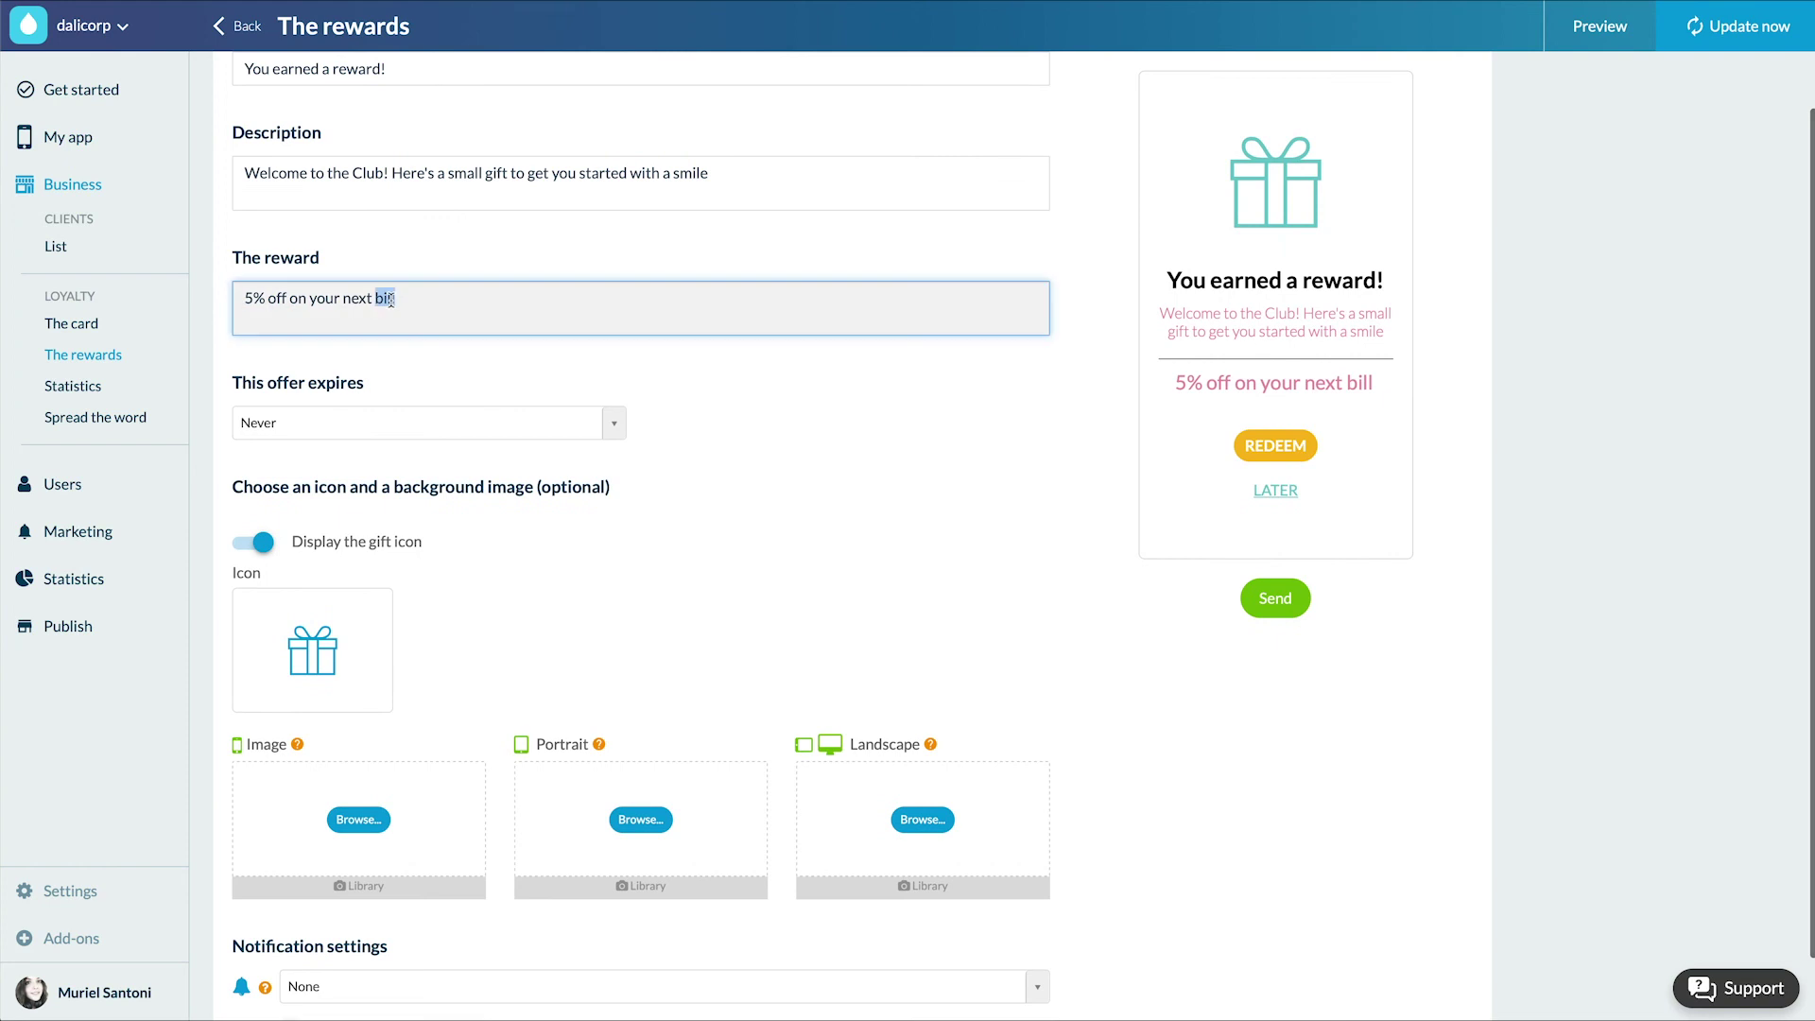
text(Your next coffee free !)
click(745, 444)
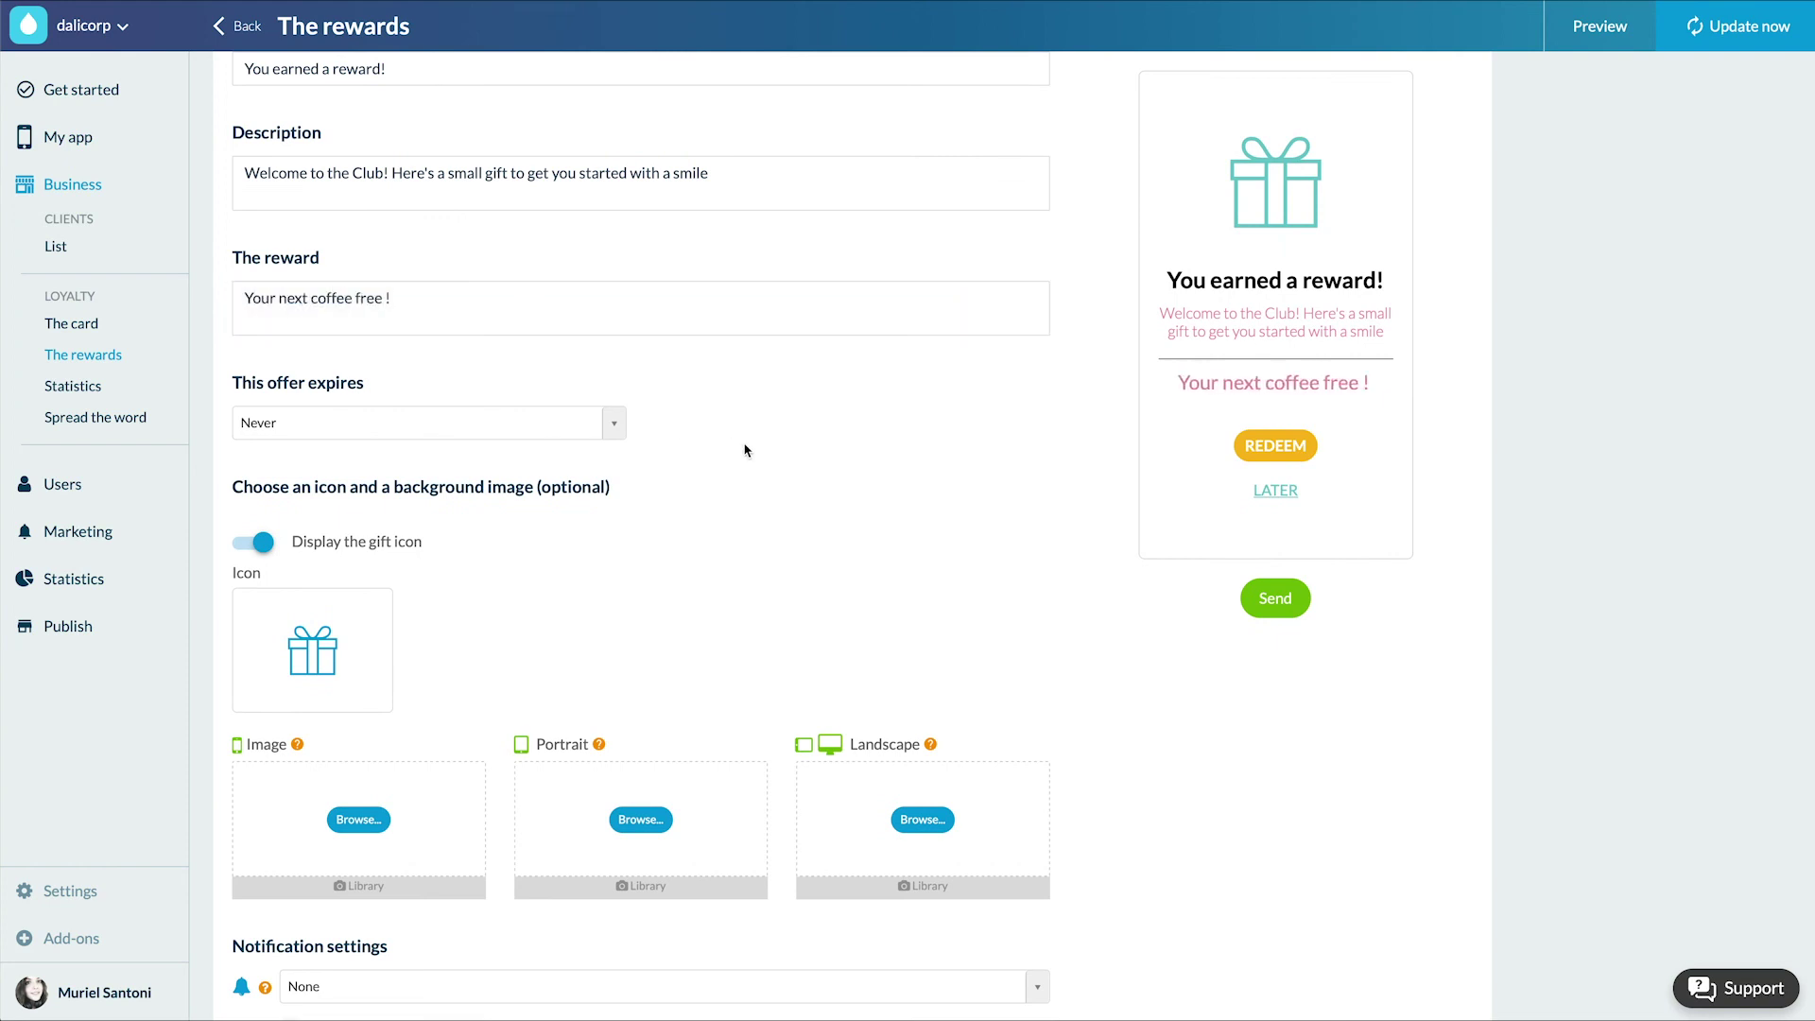
scroll(620, 599, down, 1)
click(303, 955)
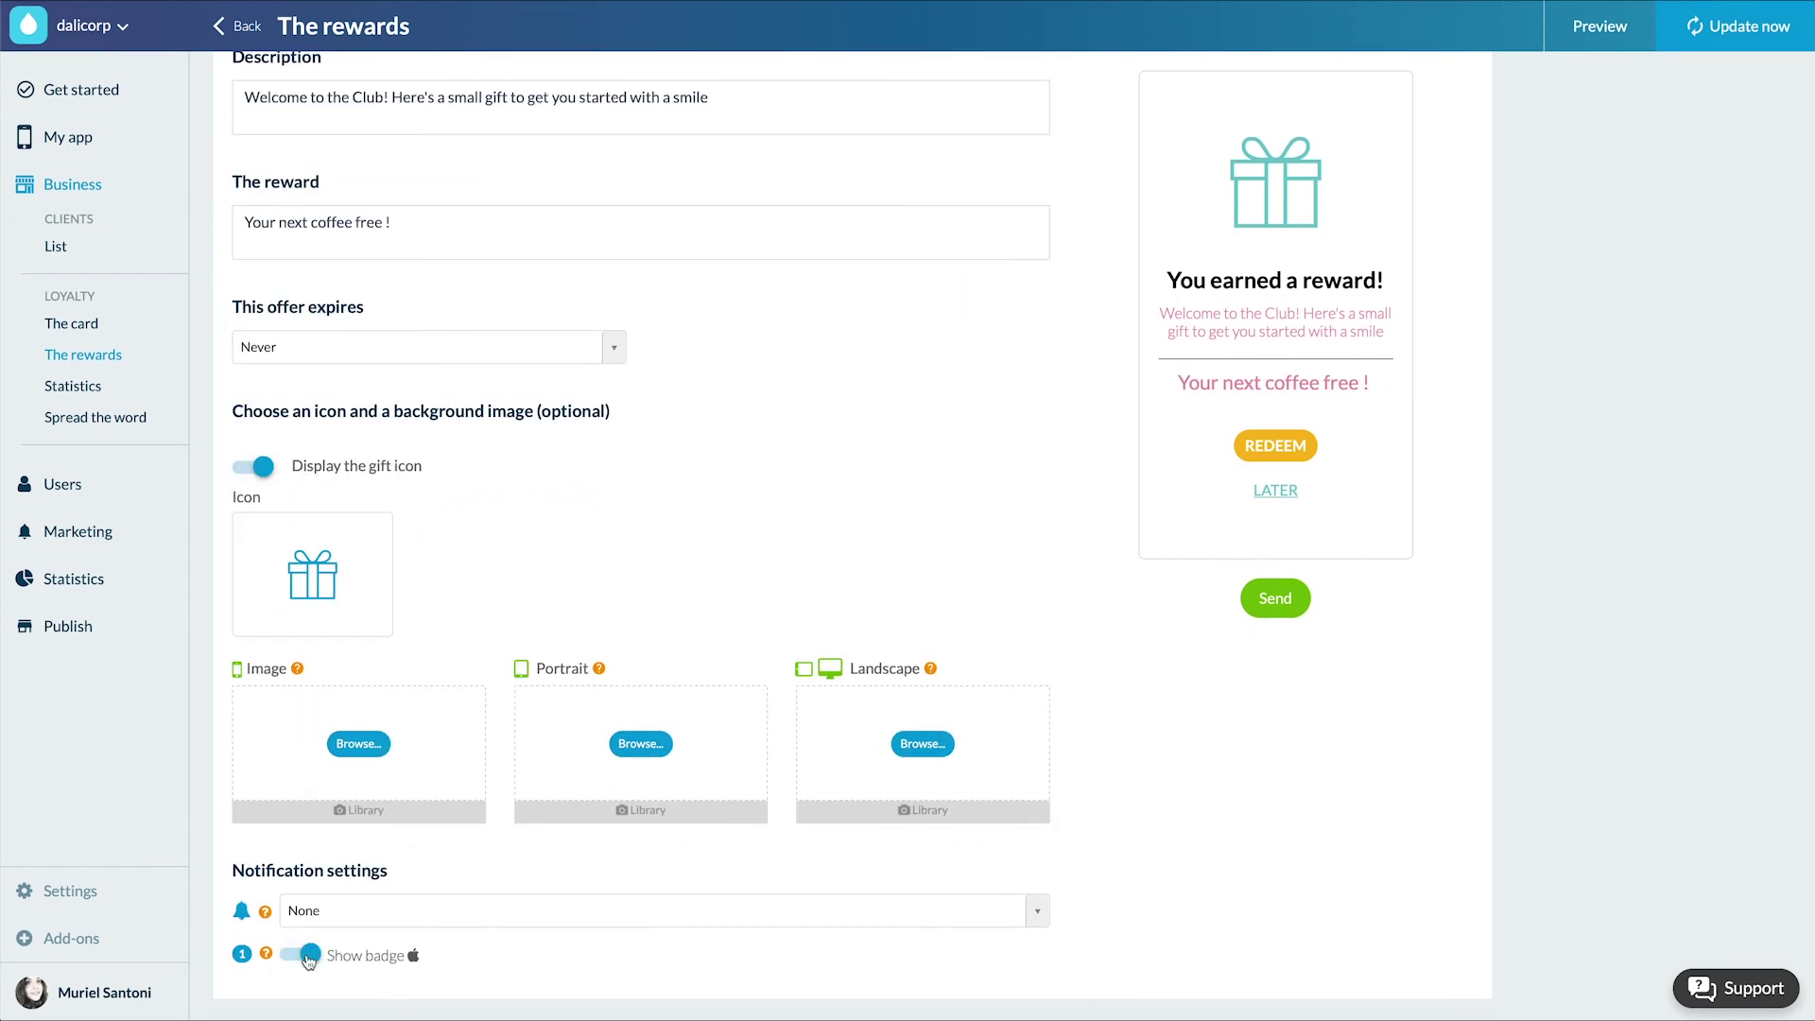
click(1281, 603)
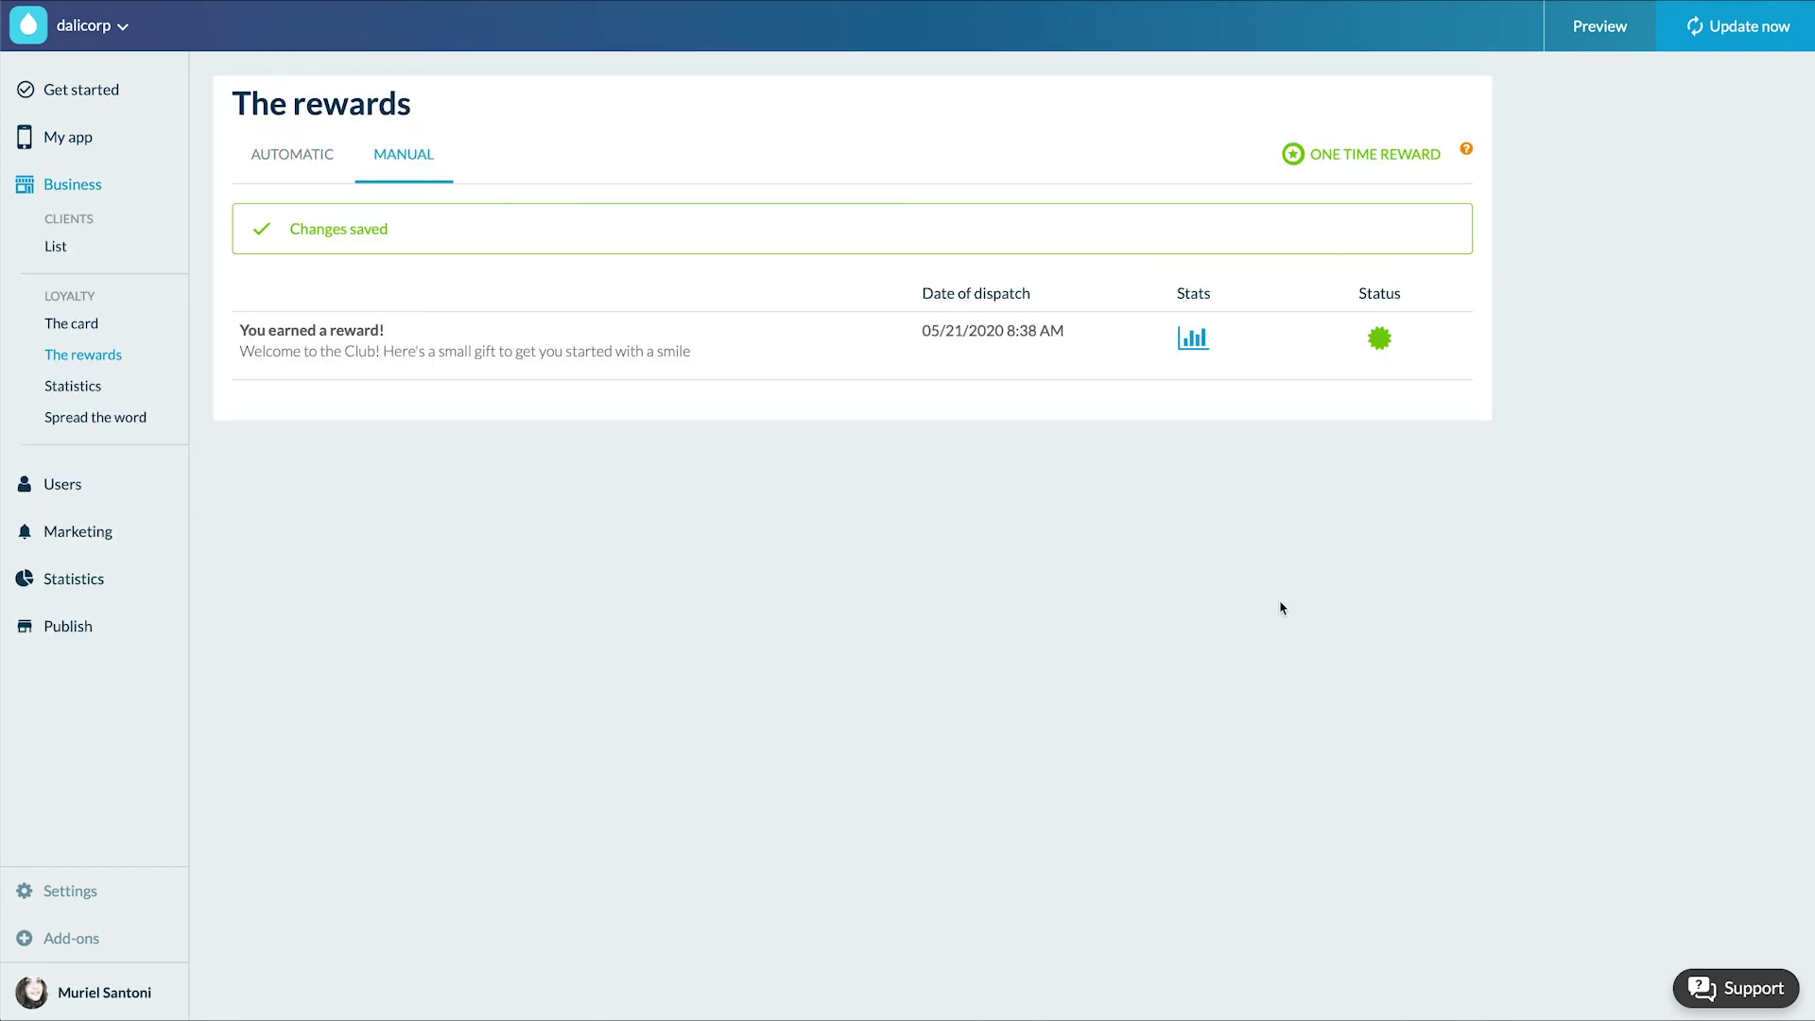